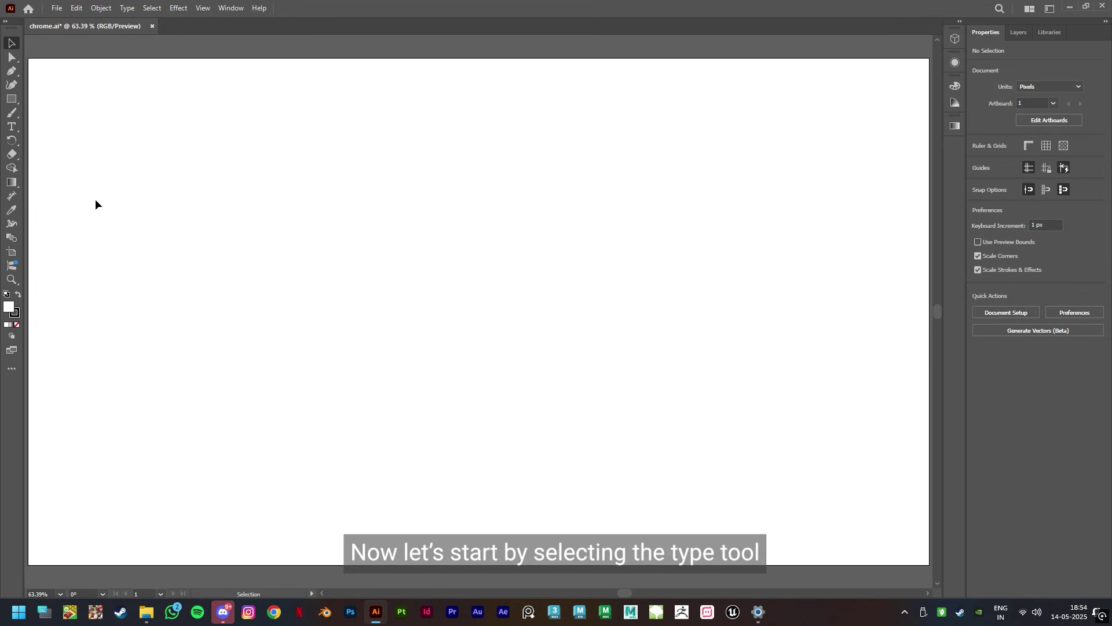
Add the text CHROME to the artboard with the Type tool
{"action": "left_click", "coordinate": [11, 127]}
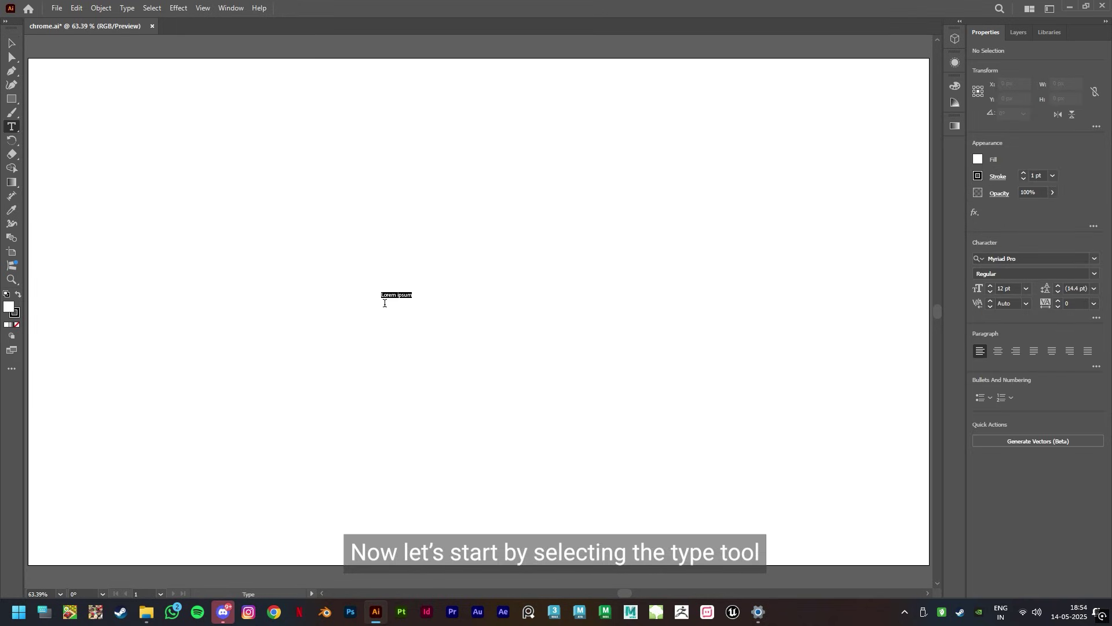
{"action": "type", "text": "CHROME"}
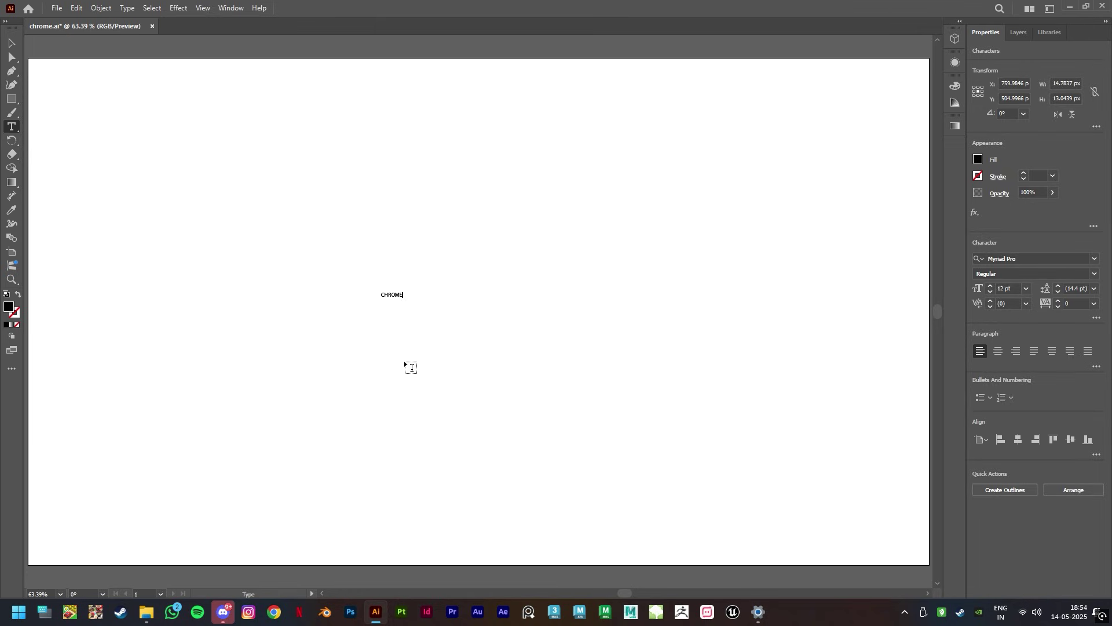
{"action": "key", "text": "Escape"}
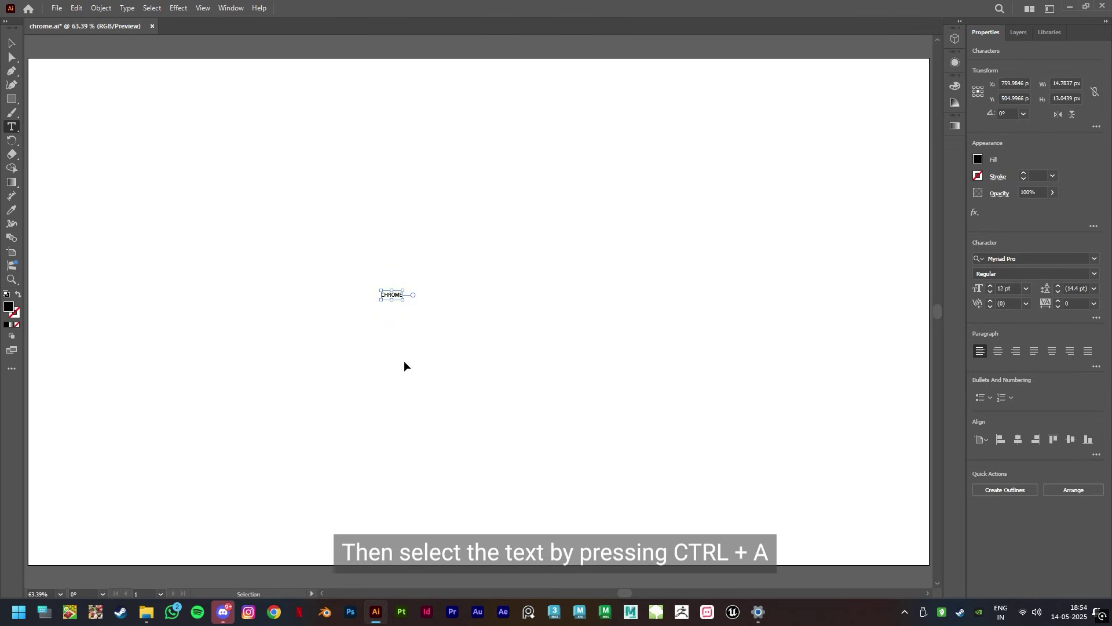
Set CHROME in the CS Booster Demo font at 430 pt
{"action": "key", "text": "ctrl+a"}
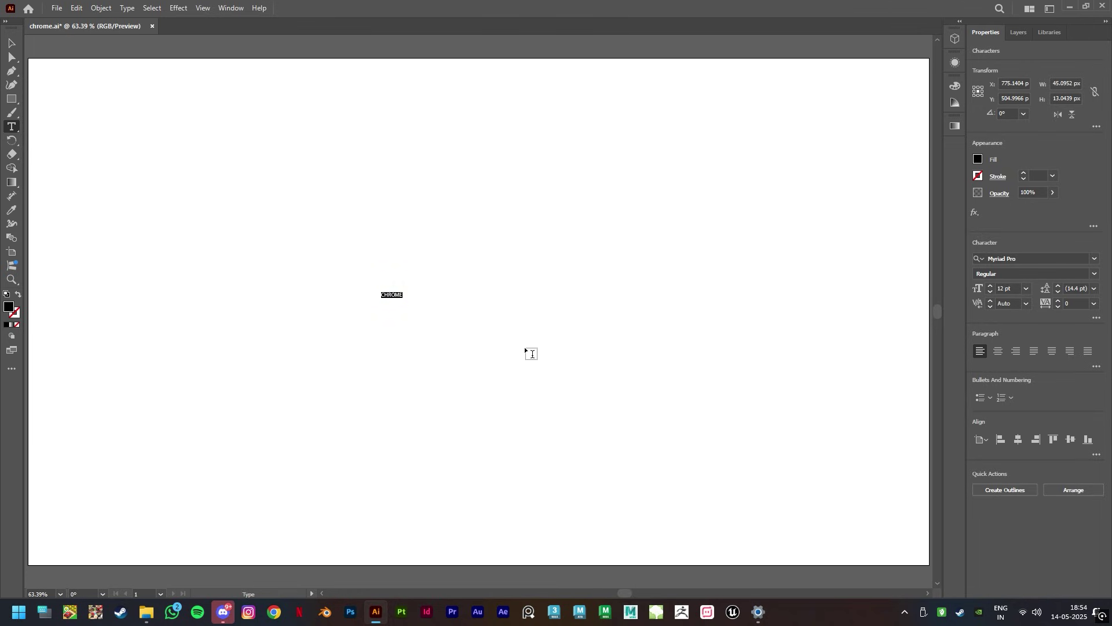
{"action": "left_click", "coordinate": [1024, 260]}
{"action": "type", "text": "cs"}
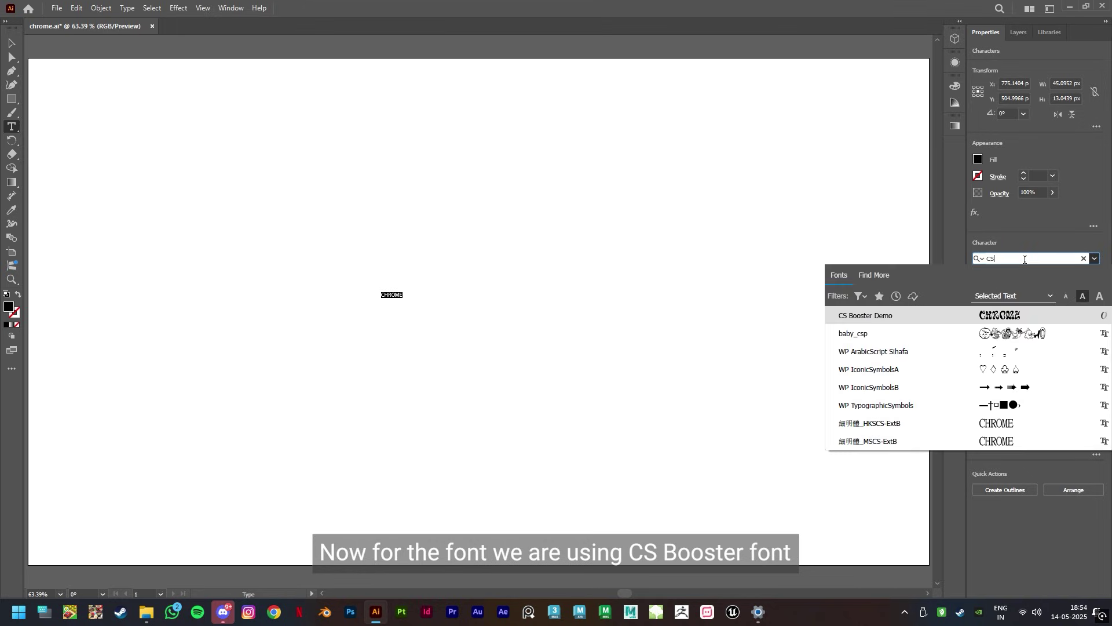
{"action": "key", "text": "Return"}
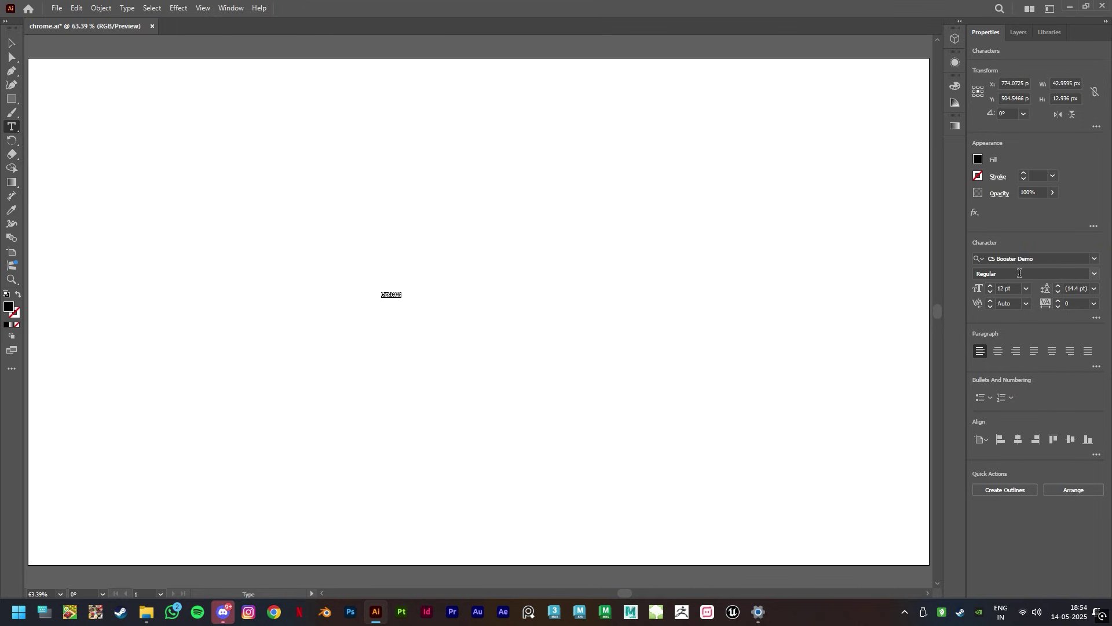
{"action": "left_click", "coordinate": [1006, 288]}
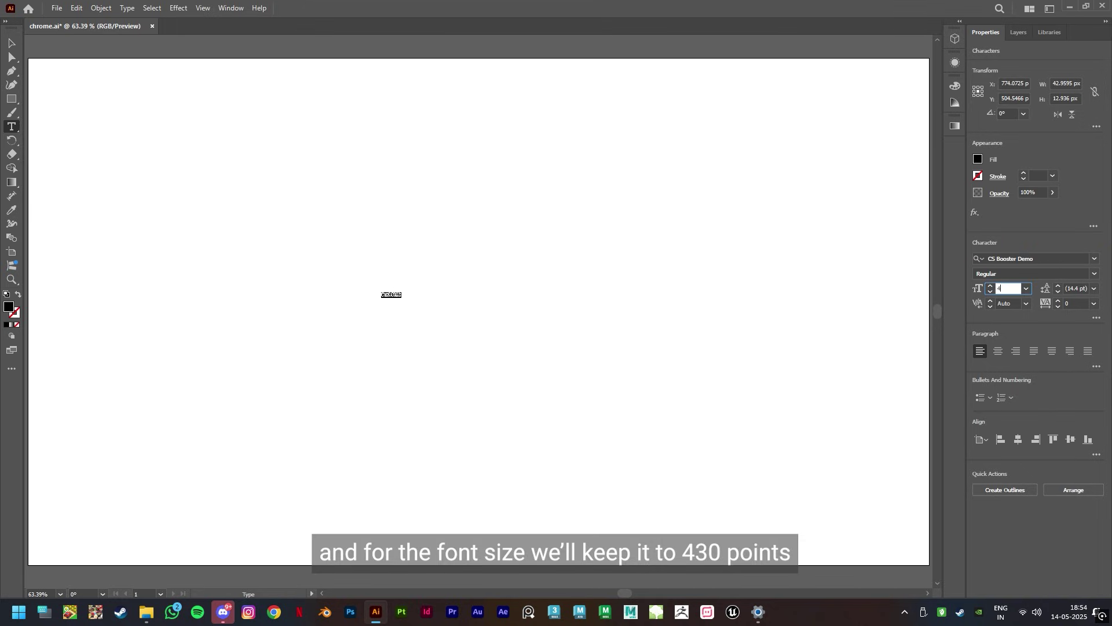
{"action": "type", "text": "430"}
{"action": "key", "text": "Return"}
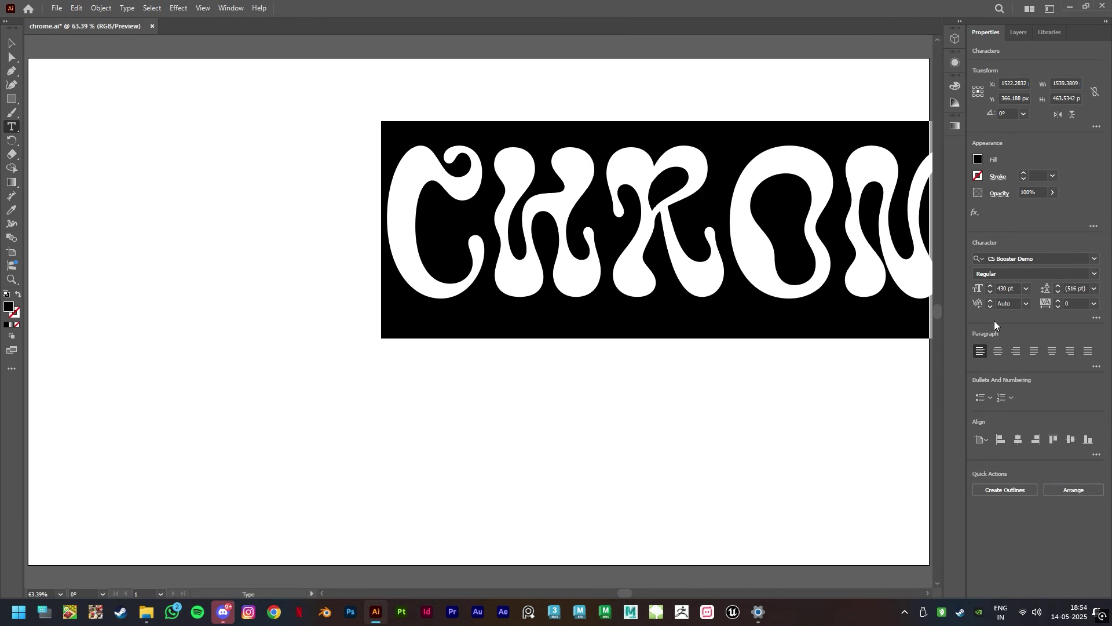
Align the CHROME text to the artboard's horizontal and vertical centre via the Align panel
{"action": "left_click", "coordinate": [13, 43]}
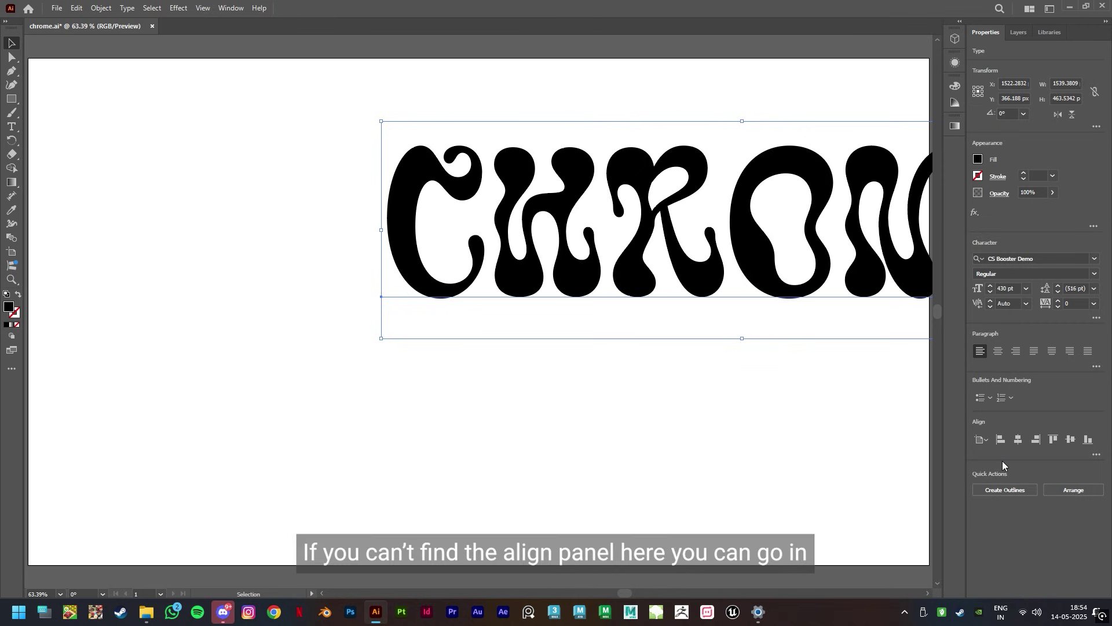
{"action": "left_click", "coordinate": [230, 8]}
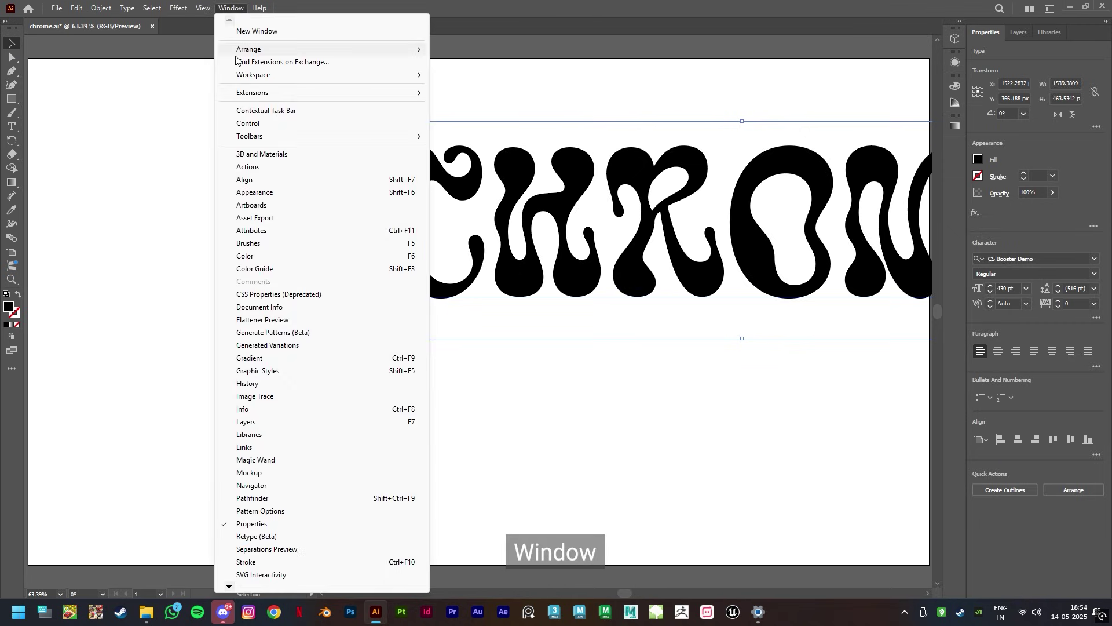
{"action": "left_click", "coordinate": [259, 181]}
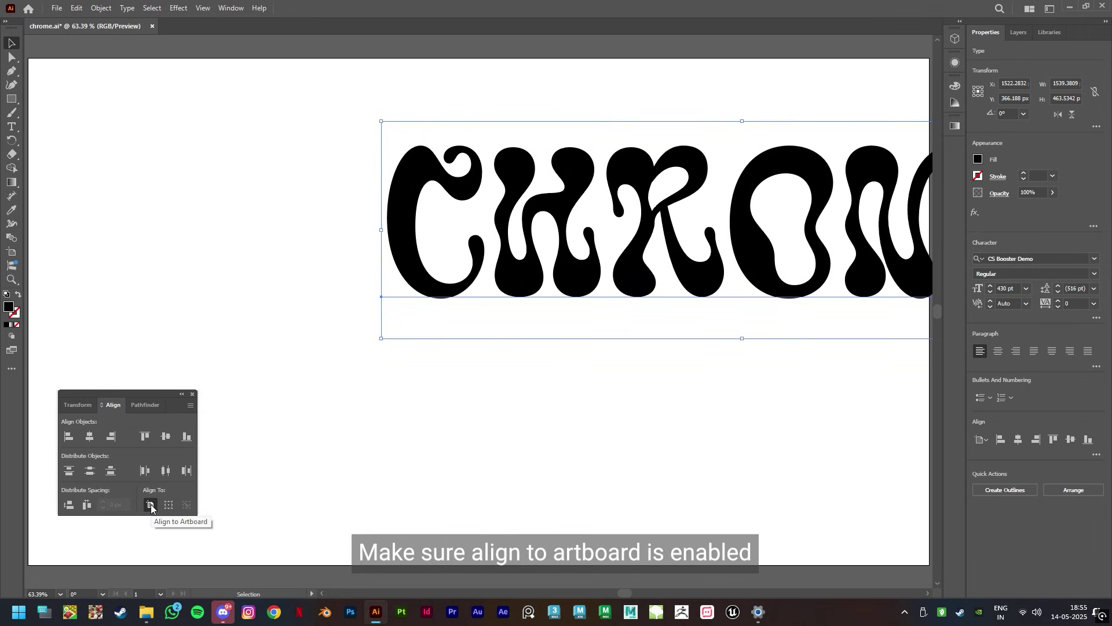
{"action": "left_click", "coordinate": [89, 436]}
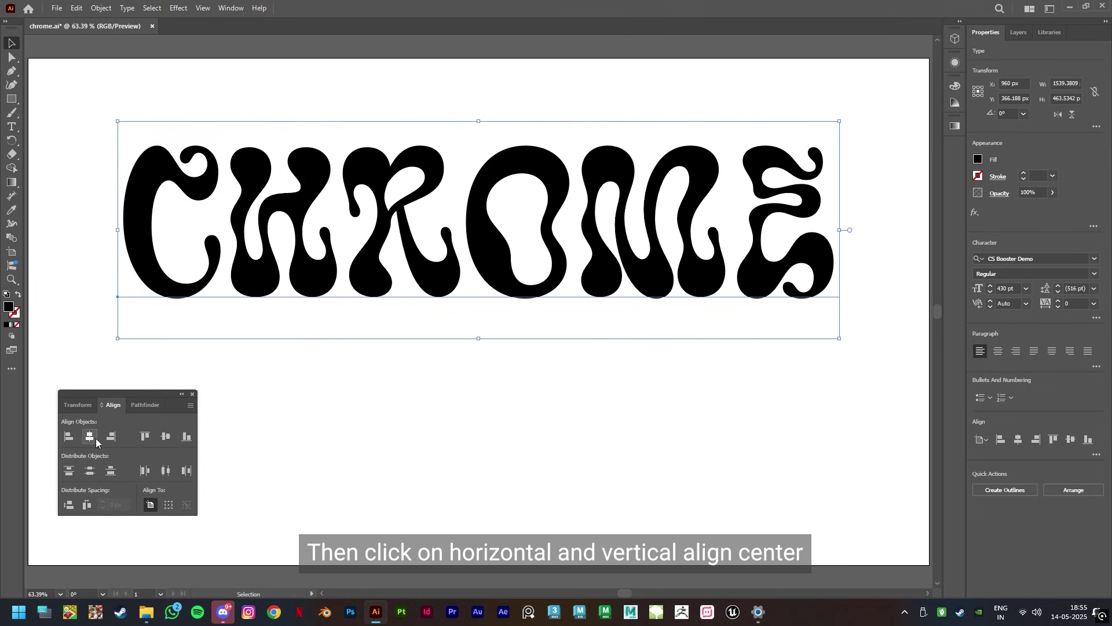
{"action": "left_click", "coordinate": [165, 437]}
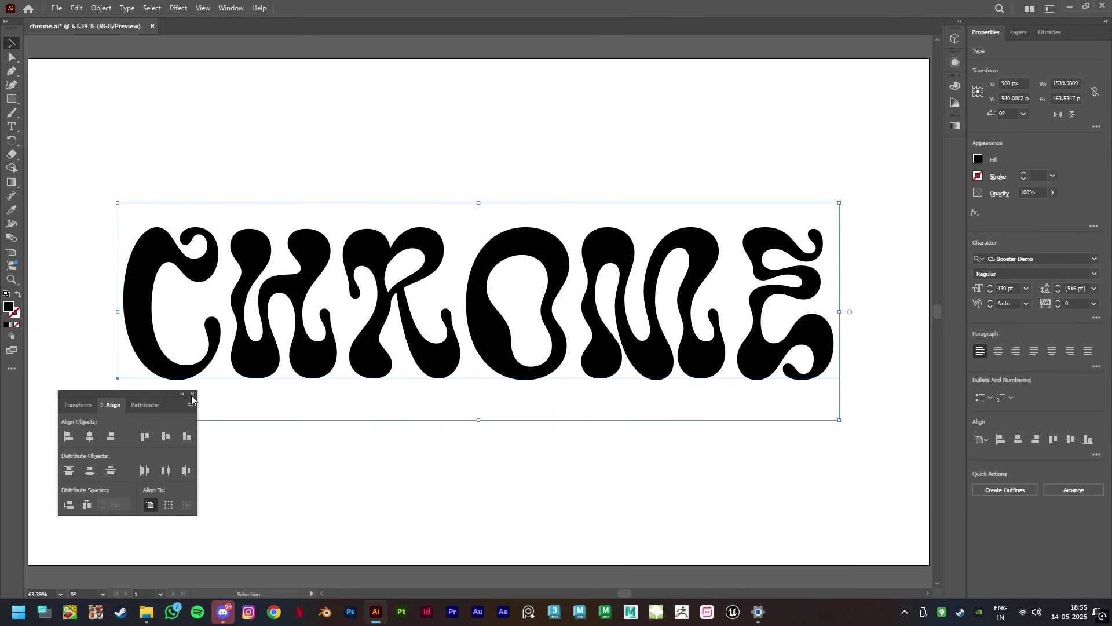
Close the Align panel and fill the CHROME lettering with grey 777777
{"action": "left_click", "coordinate": [192, 394]}
{"action": "double_click", "coordinate": [8, 307]}
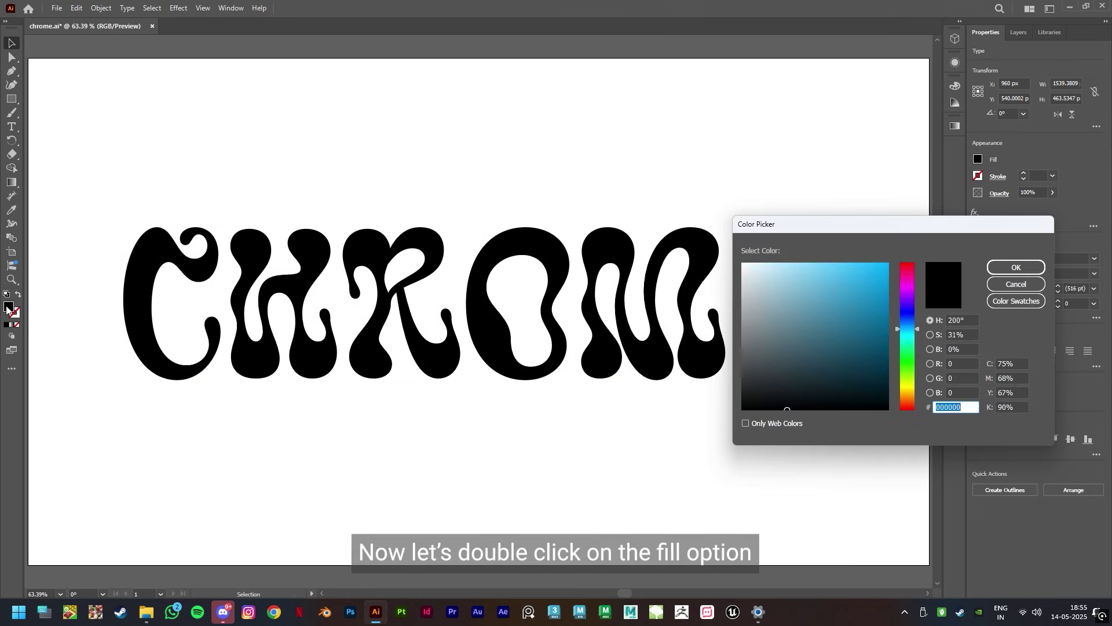
{"action": "type", "text": "777777"}
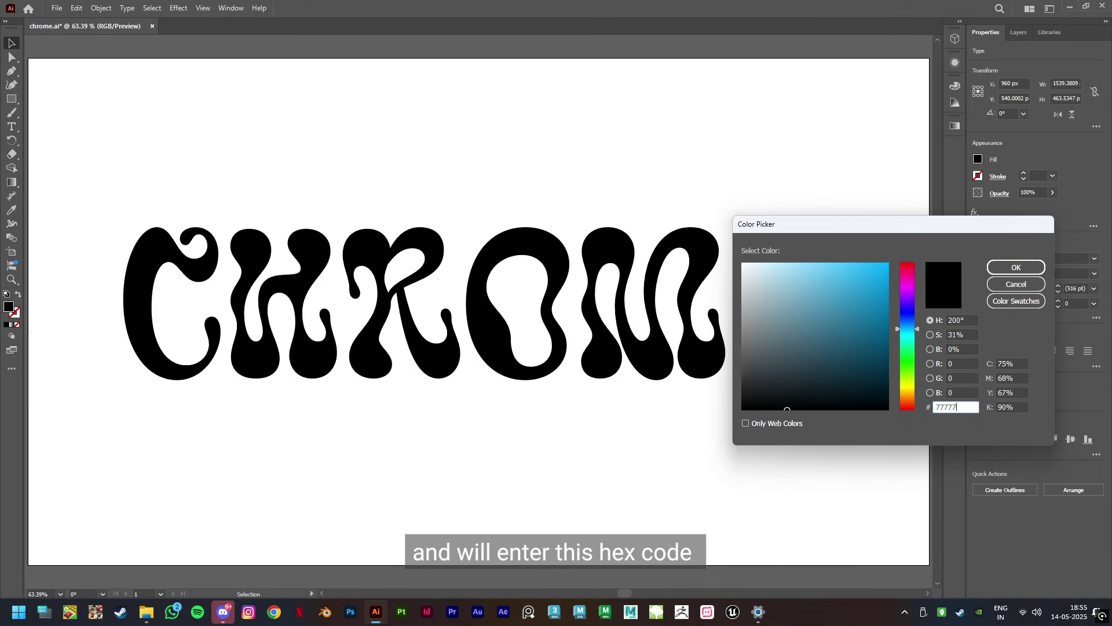
{"action": "left_click", "coordinate": [1009, 261]}
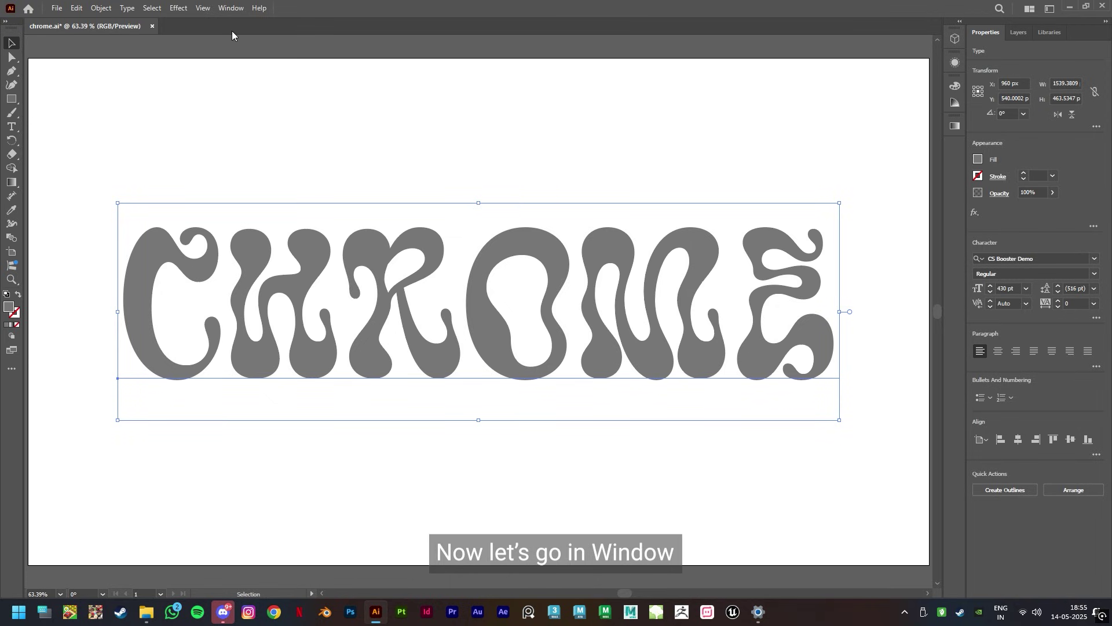
Apply an Inflate 3D effect to the CHROME lettering from the 3D and Materials panel
{"action": "left_click", "coordinate": [230, 8]}
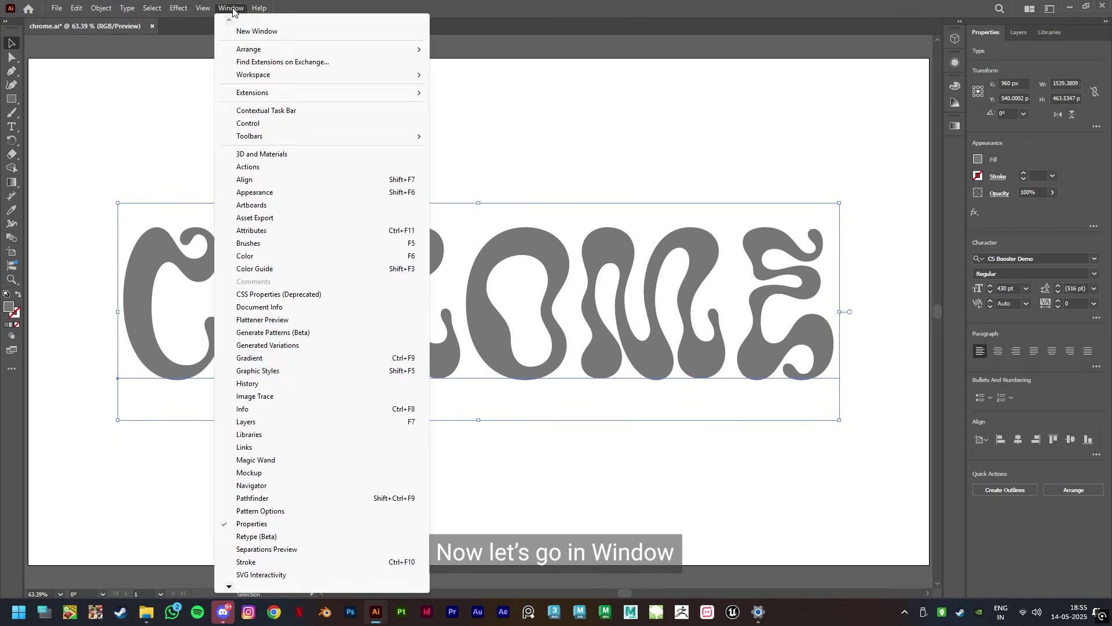
{"action": "left_click", "coordinate": [299, 153]}
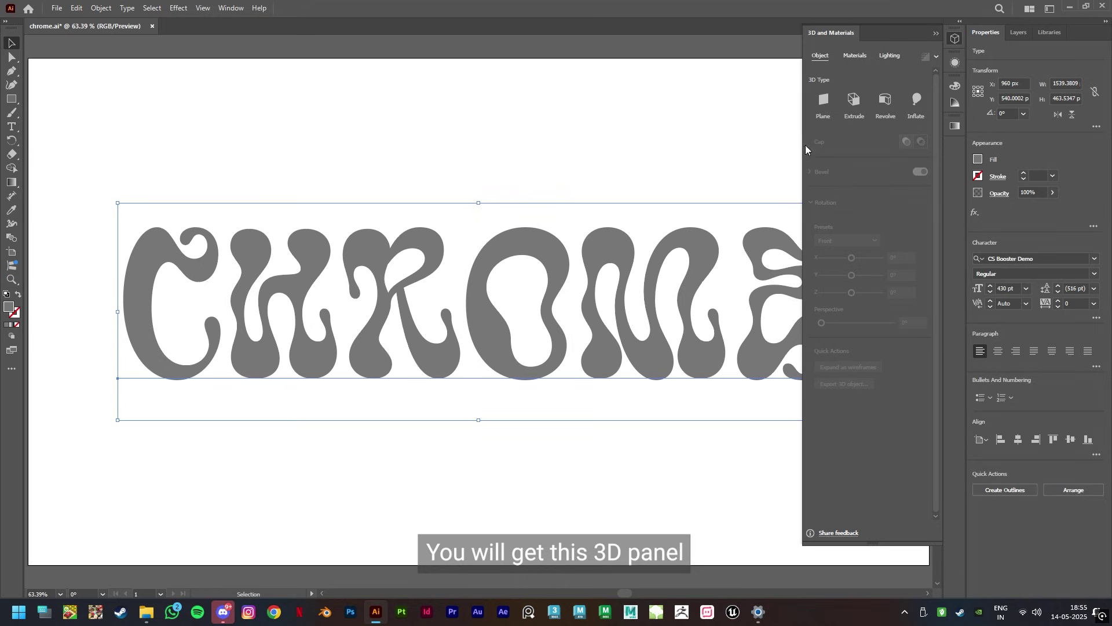
{"action": "left_click", "coordinate": [918, 101]}
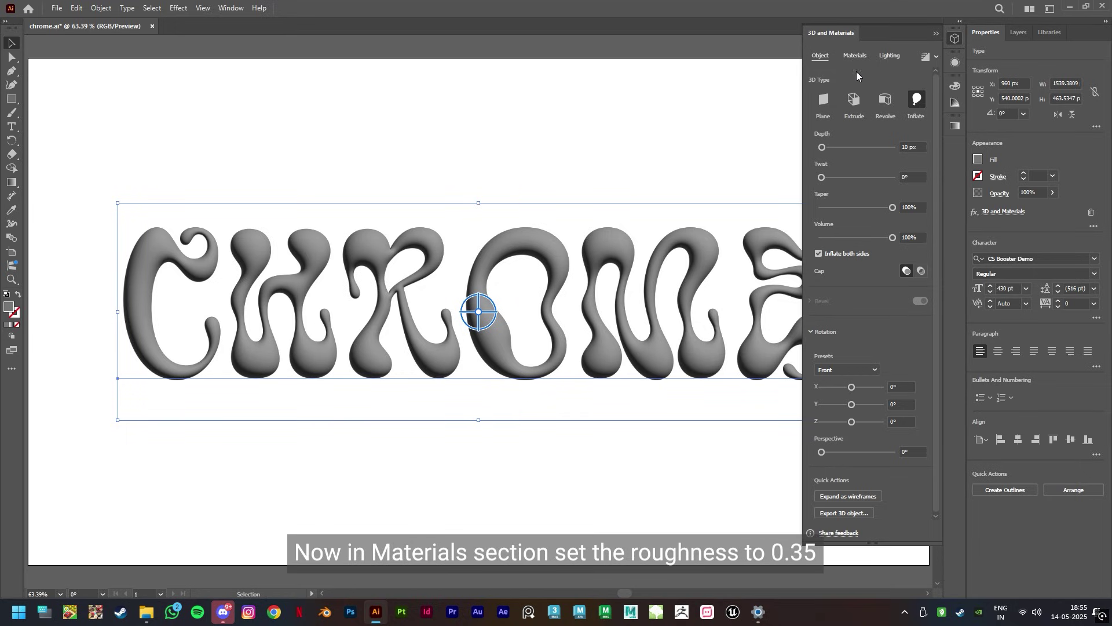
Set the 3D material's roughness to 0.35
{"action": "left_click", "coordinate": [856, 56]}
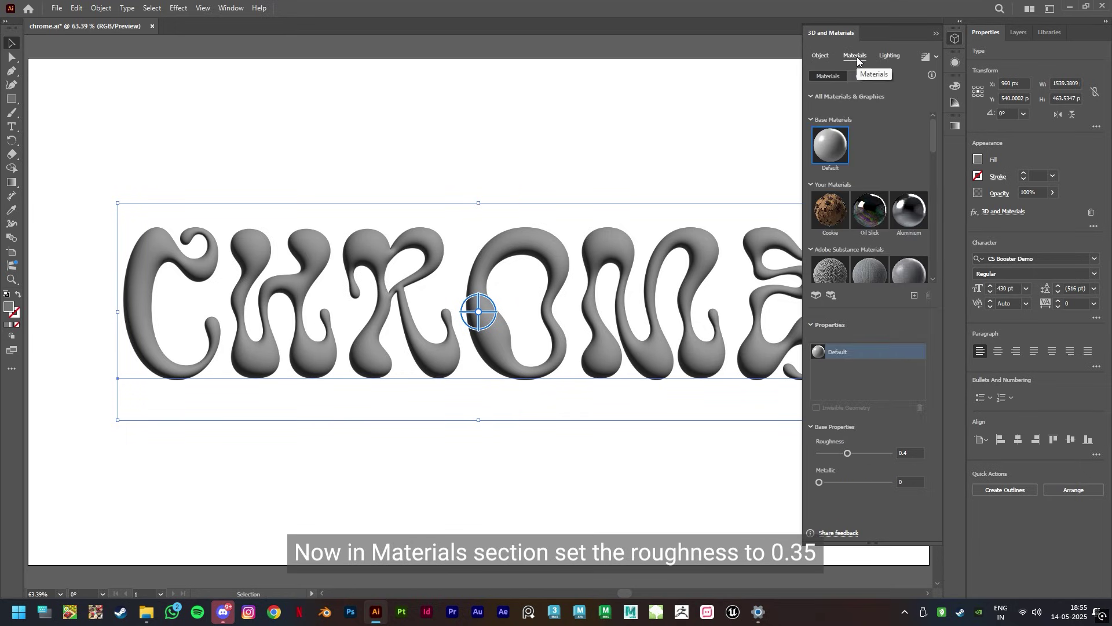
{"action": "left_click", "coordinate": [912, 455]}
{"action": "type", "text": "0.35"}
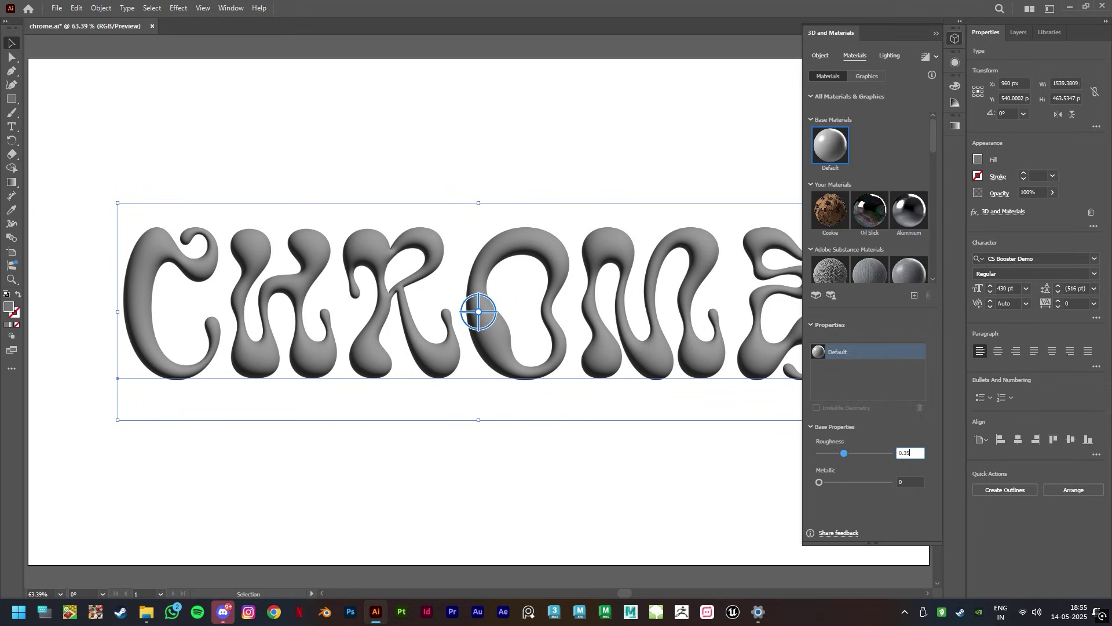
{"action": "key", "text": "Tab"}
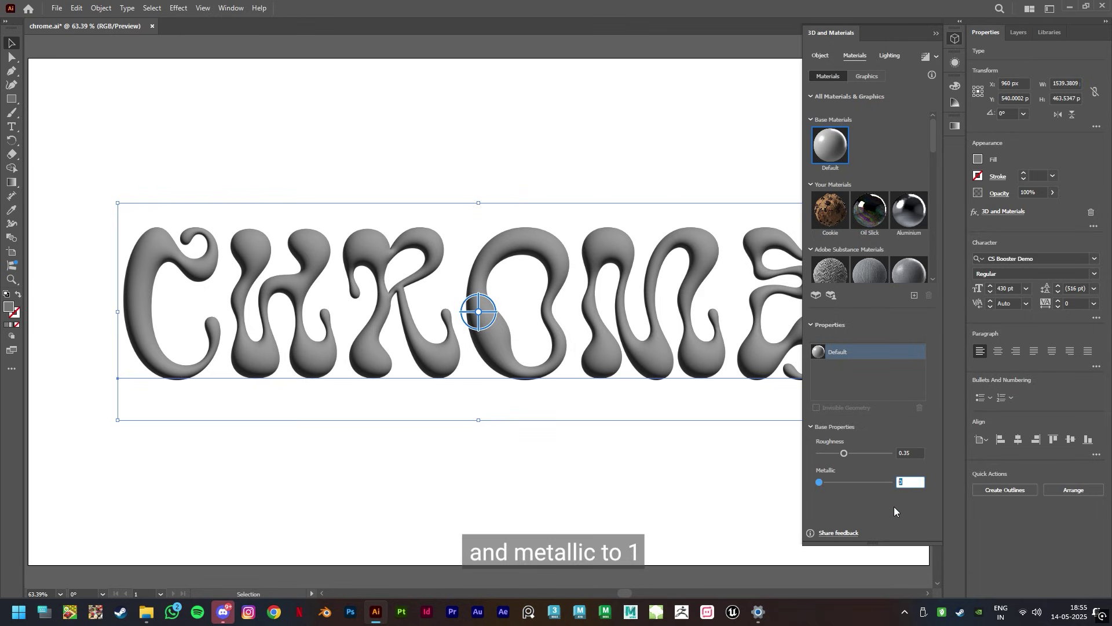
Set metallic to 1, main light intensity to 80% and ambient light to 60%
{"action": "type", "text": "1"}
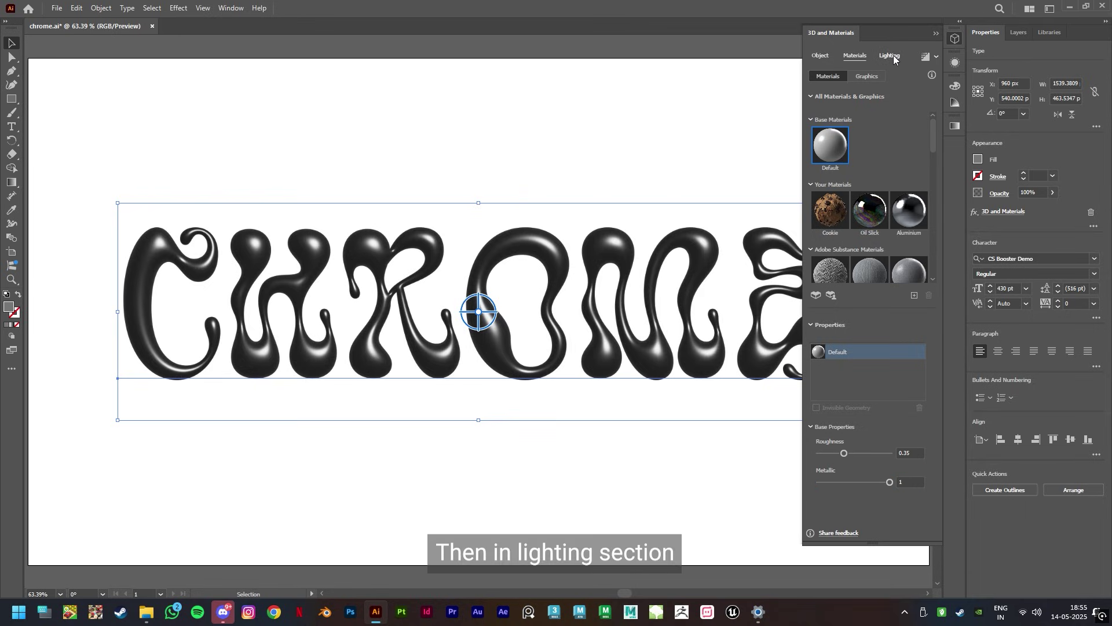
{"action": "left_click", "coordinate": [893, 55]}
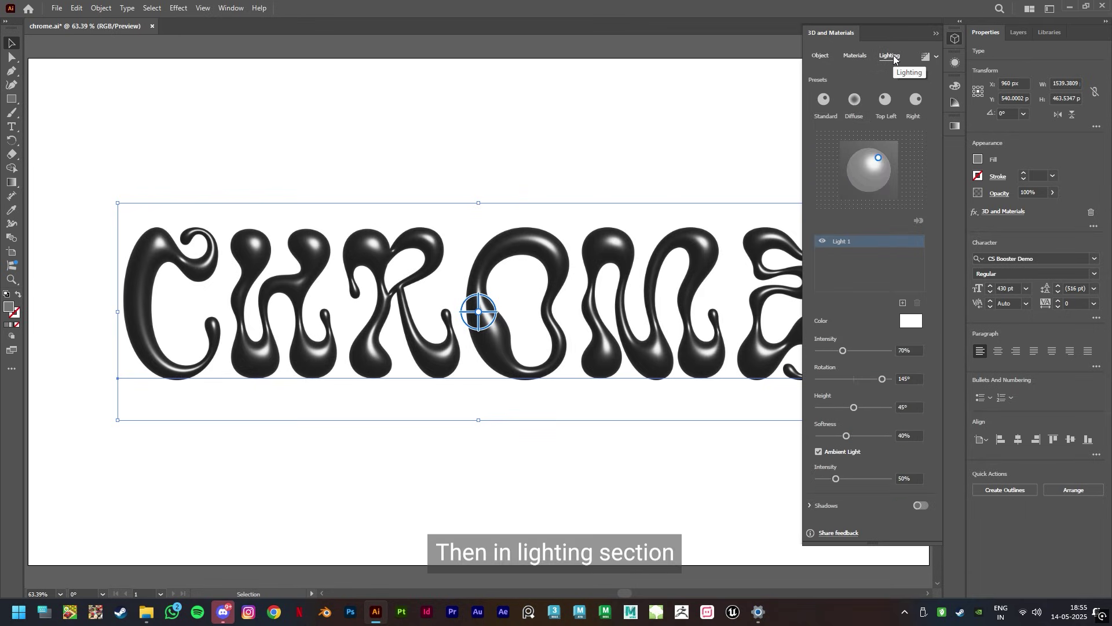
{"action": "left_click", "coordinate": [907, 350]}
{"action": "type", "text": "80"}
{"action": "key", "text": "Return"}
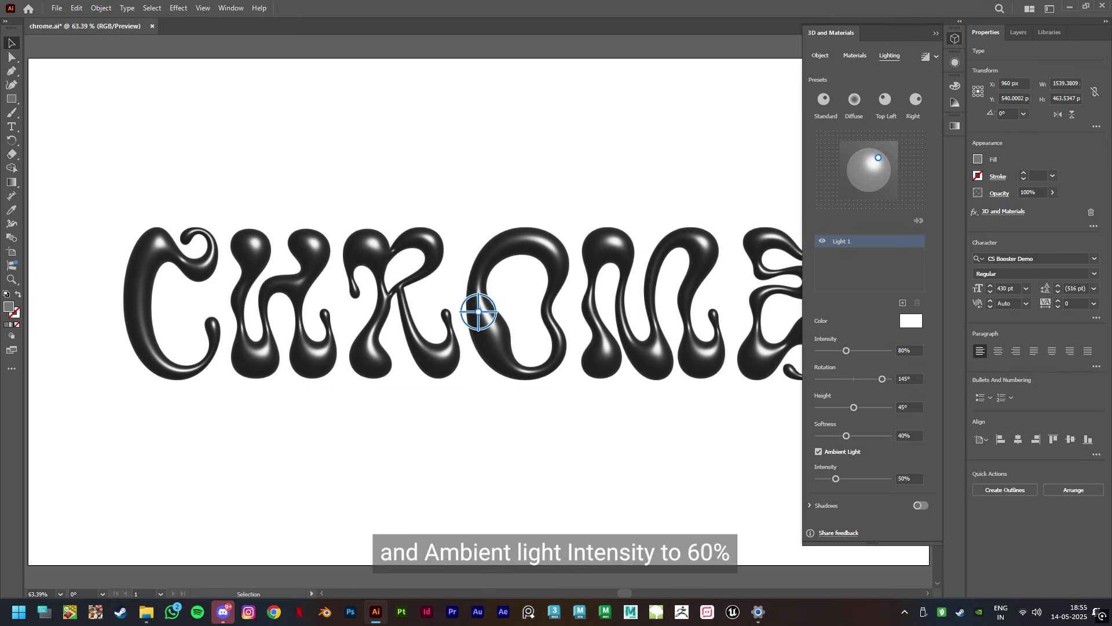
{"action": "left_click", "coordinate": [915, 479]}
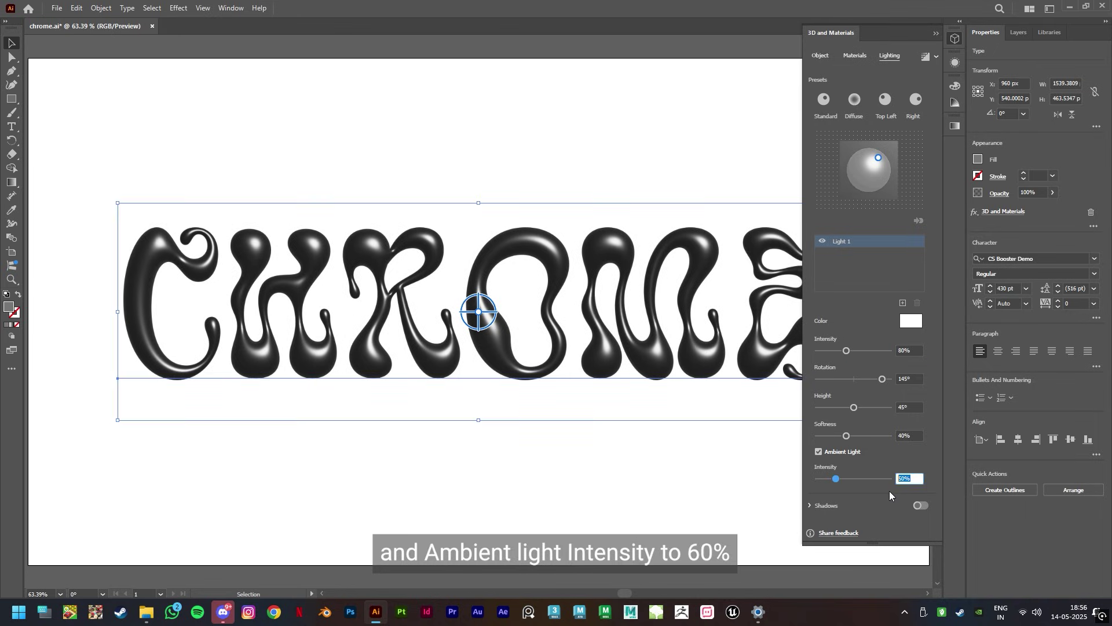
{"action": "type", "text": "60"}
{"action": "key", "text": "Return"}
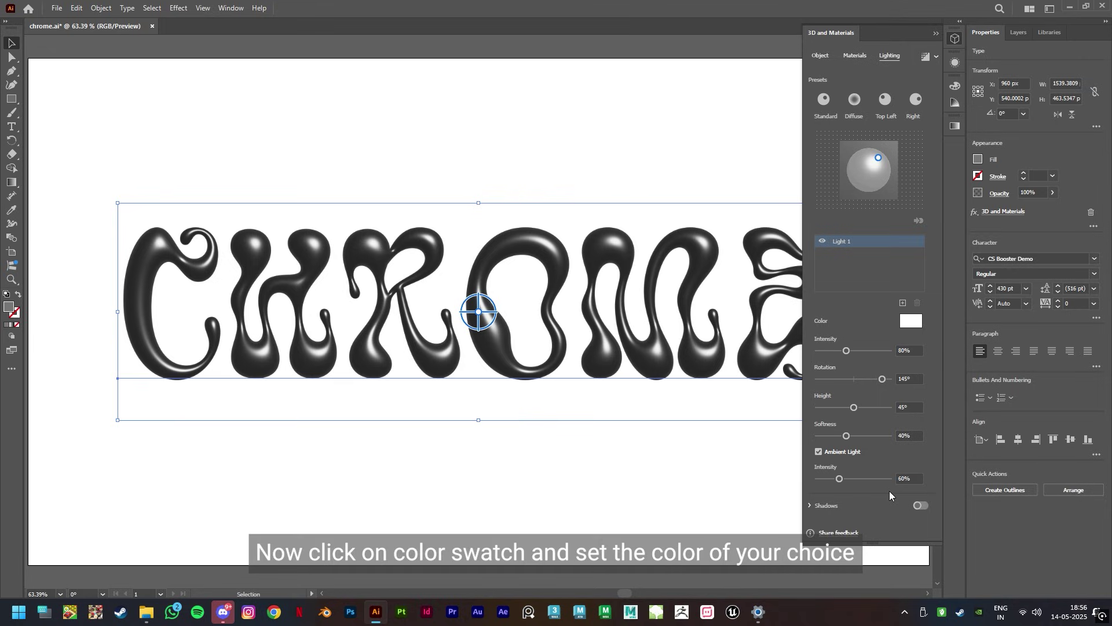
Colour the main light lavender C6AEFF and move it to shine from the front
{"action": "left_click", "coordinate": [917, 325]}
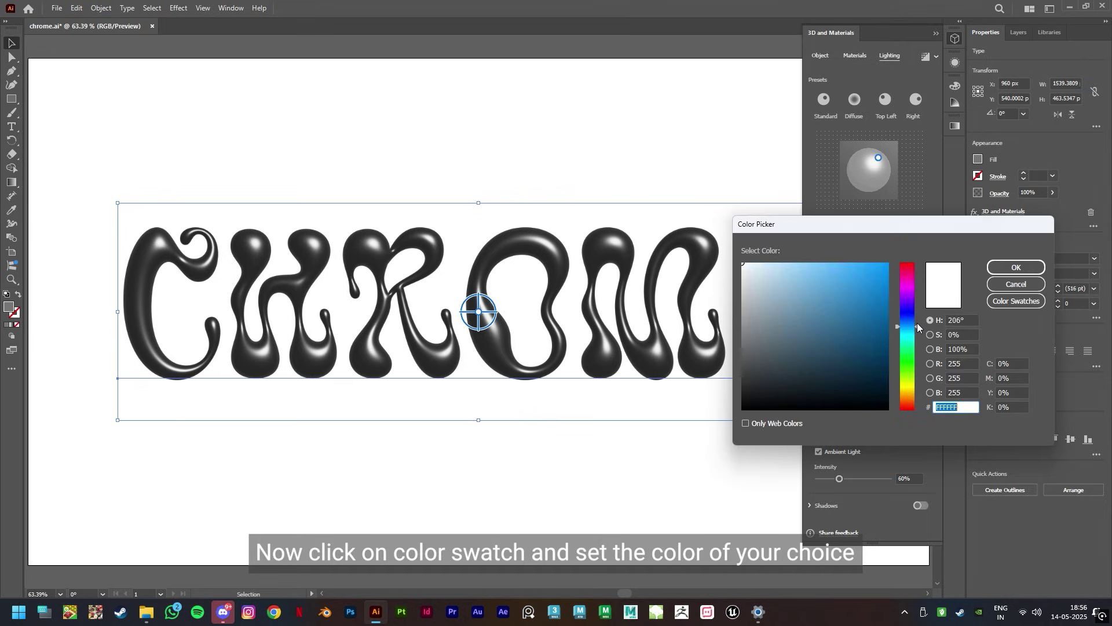
{"action": "type", "text": "C6AEFF"}
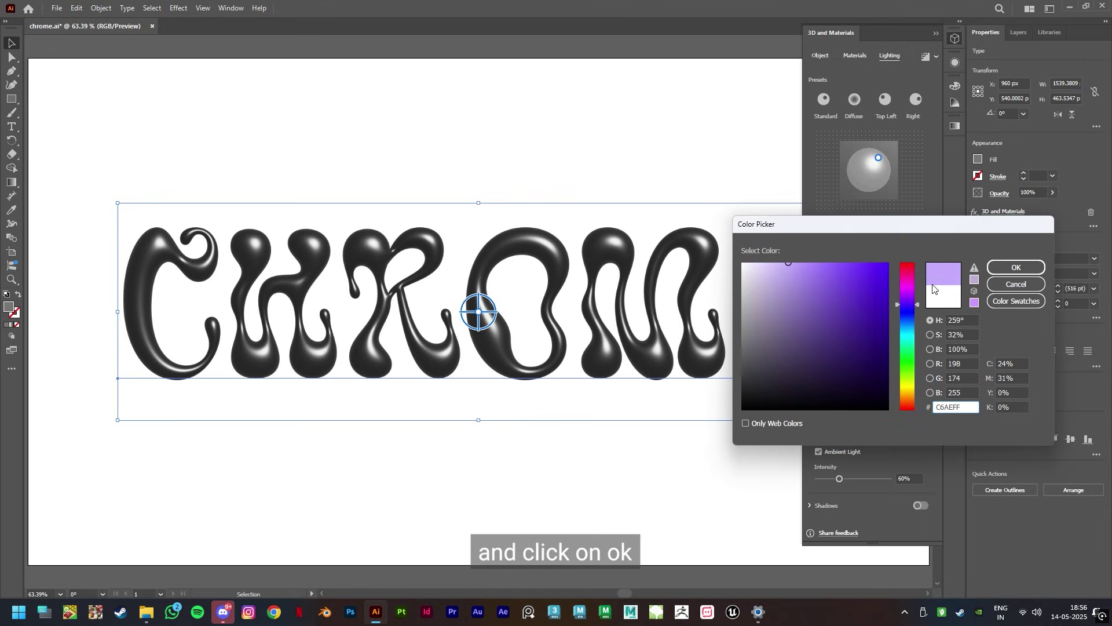
{"action": "left_click", "coordinate": [1006, 264]}
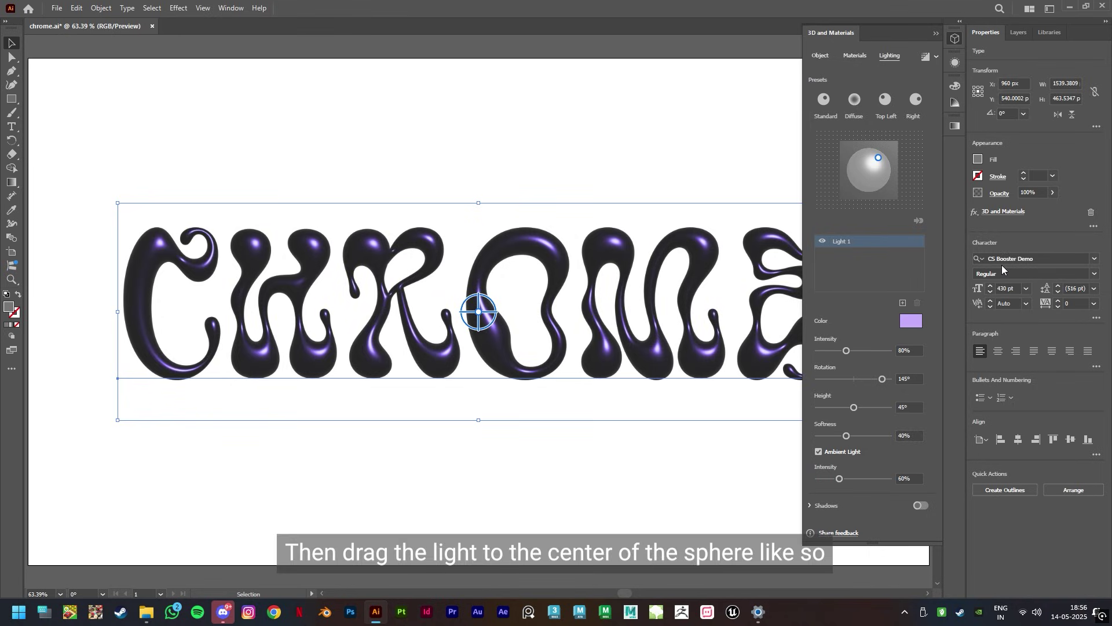
{"action": "left_click_drag", "start_coordinate": [878, 158], "coordinate": [872, 174]}
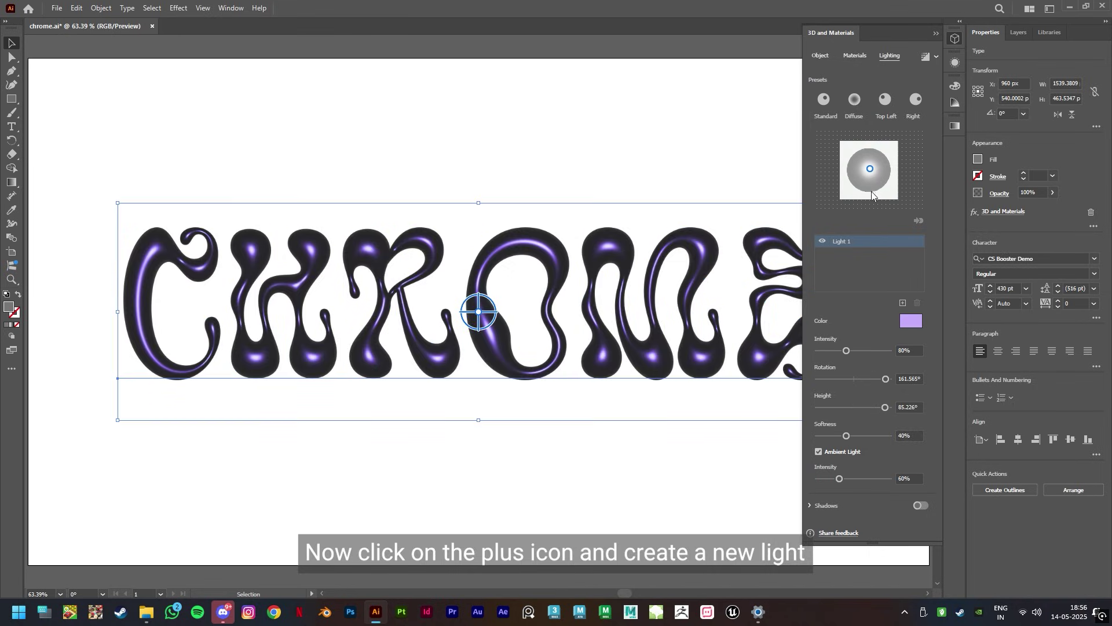
Add a second light to the 3D lettering at 80% intensity
{"action": "left_click", "coordinate": [902, 303]}
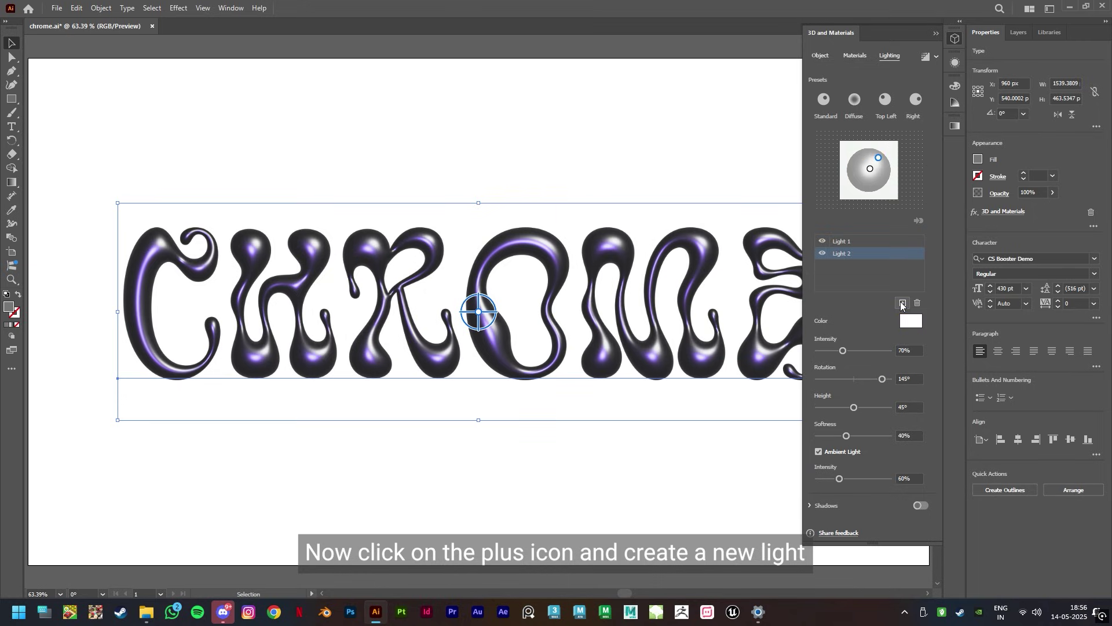
{"action": "left_click", "coordinate": [912, 350]}
{"action": "type", "text": "80"}
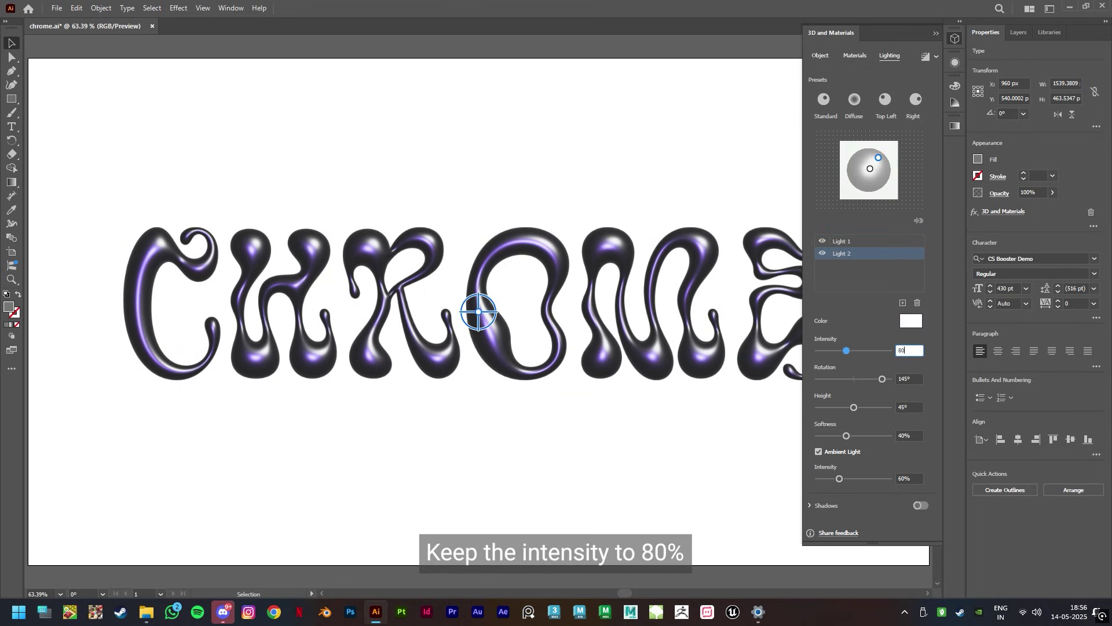
{"action": "key", "text": "Return"}
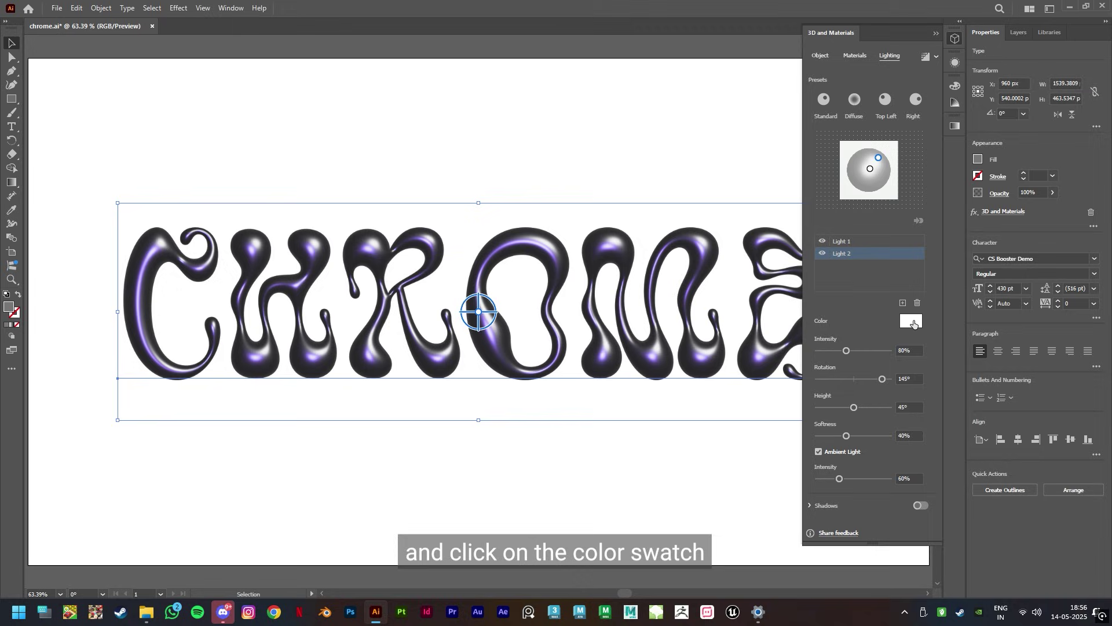
Colour the second light pale blue, then fine-tune its hue
{"action": "left_click", "coordinate": [913, 323]}
{"action": "left_click", "coordinate": [908, 315]}
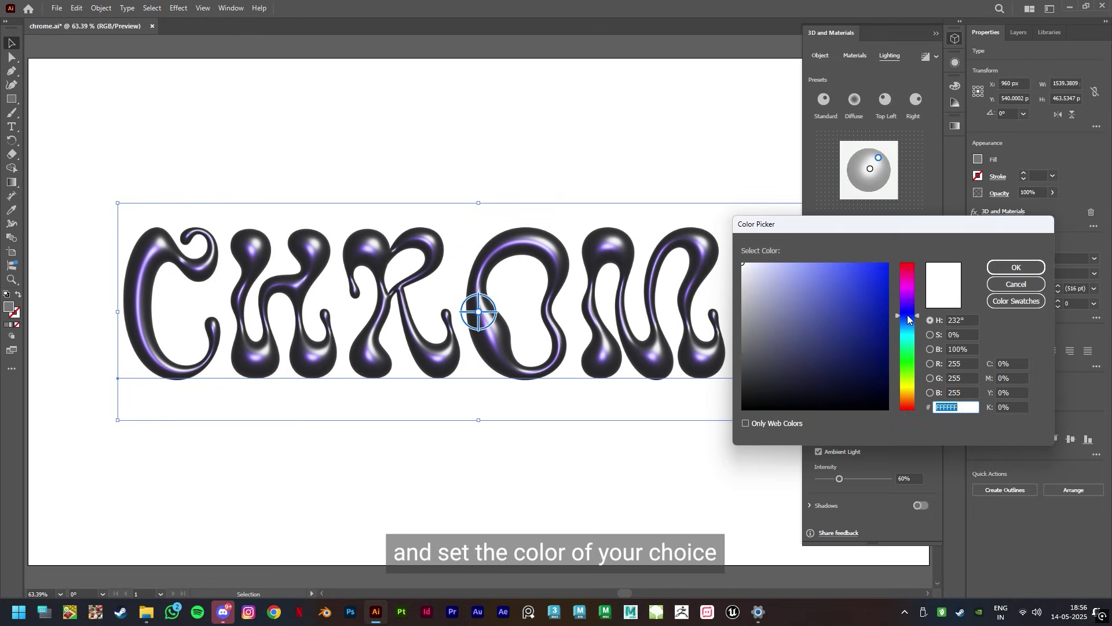
{"action": "left_click", "coordinate": [799, 265]}
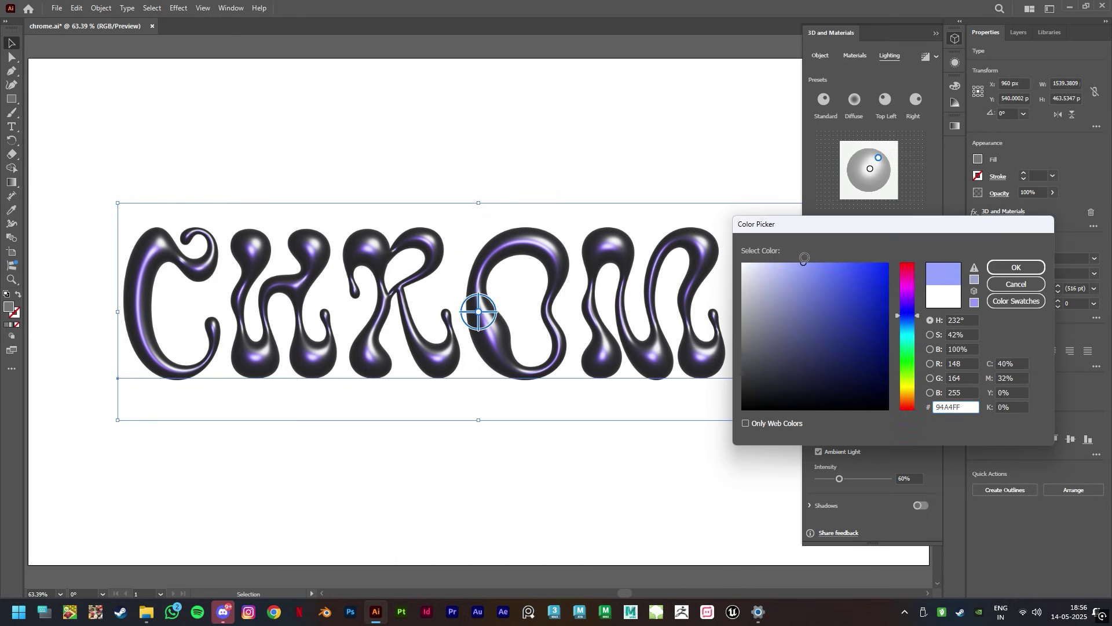
{"action": "left_click", "coordinate": [1034, 270]}
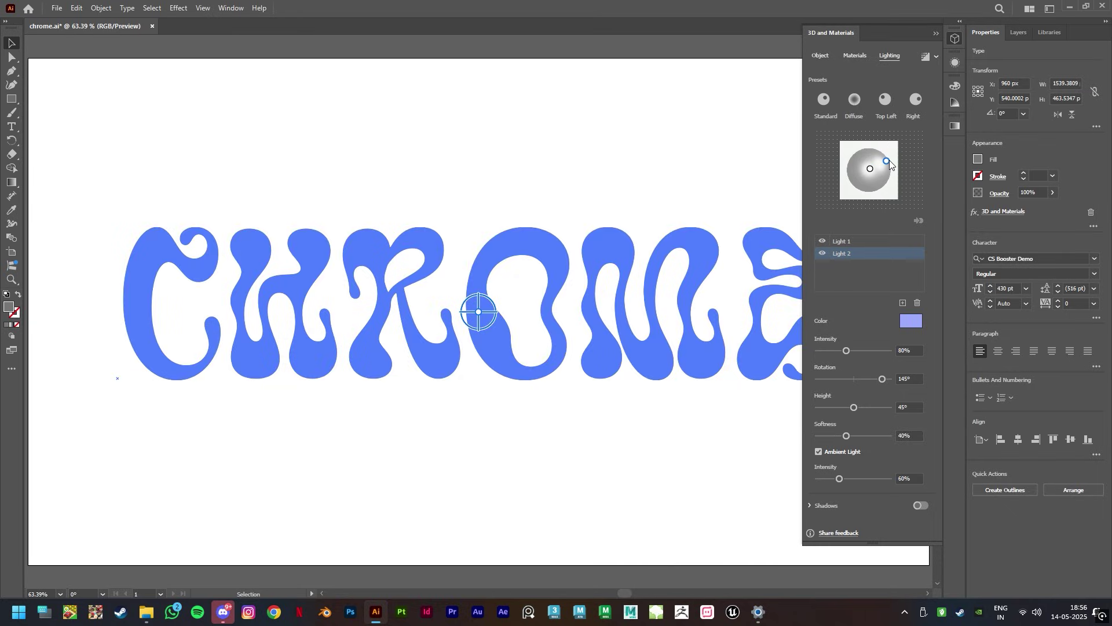
{"action": "left_click", "coordinate": [907, 324]}
{"action": "left_click", "coordinate": [901, 322]}
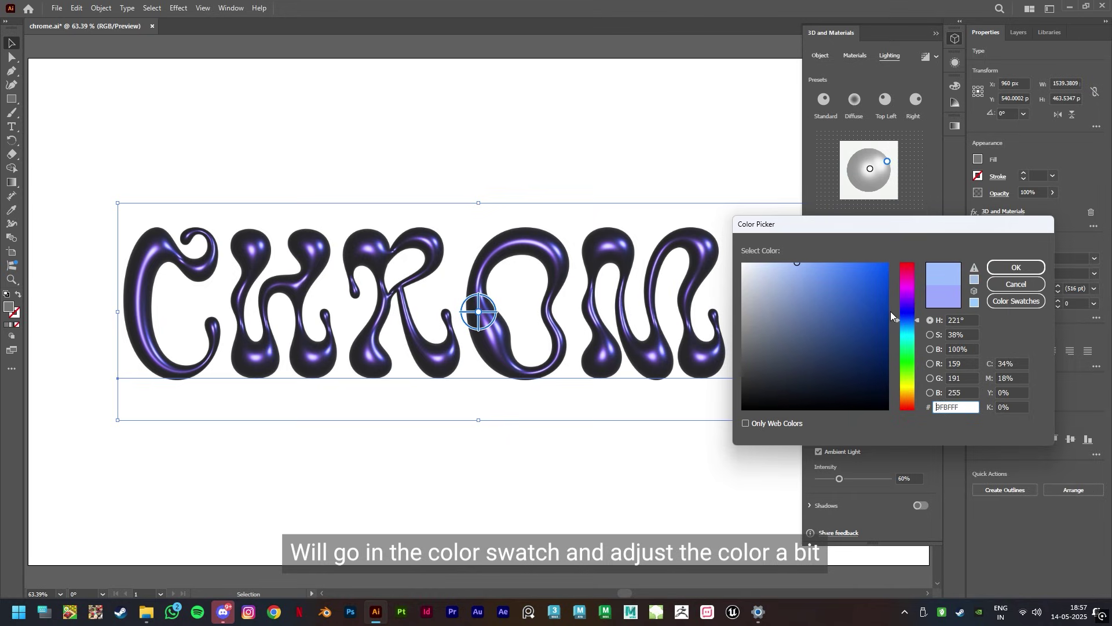
{"action": "left_click", "coordinate": [1015, 267]}
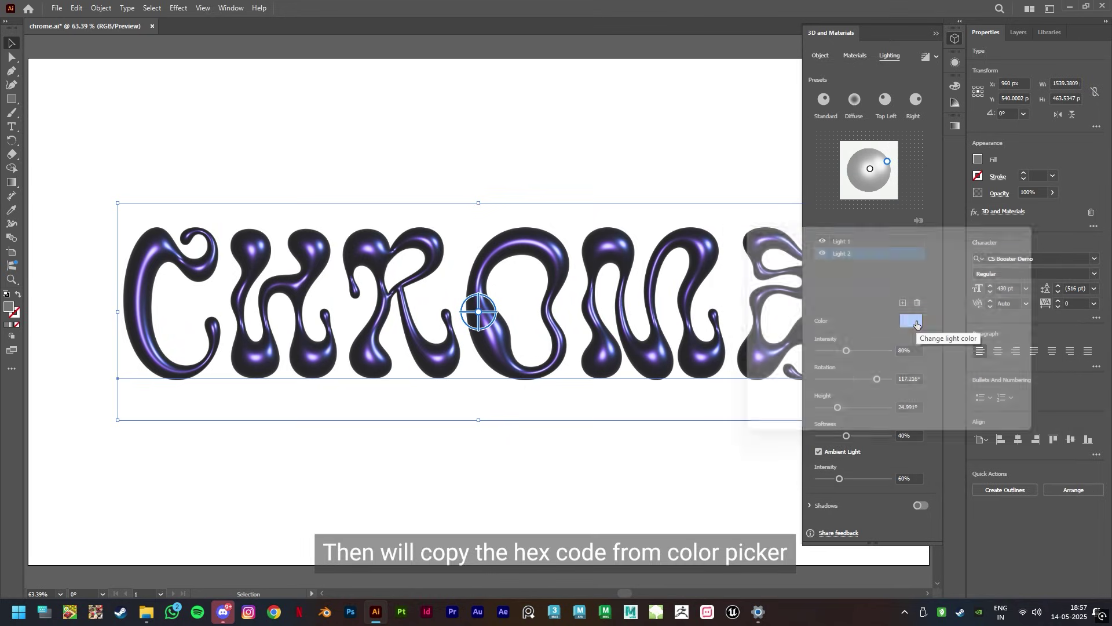
Copy the second light's hex colour code A1D2FF
{"action": "left_click", "coordinate": [916, 324]}
{"action": "left_click_drag", "start_coordinate": [965, 407], "coordinate": [931, 409]}
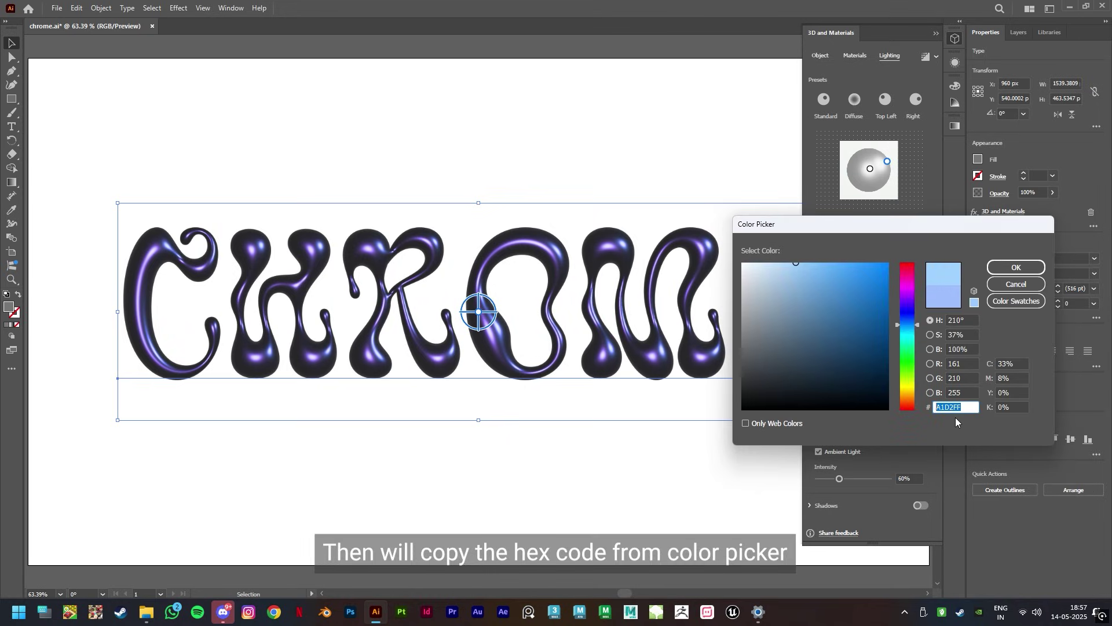
{"action": "key", "text": "ctrl+c"}
{"action": "left_click", "coordinate": [1016, 267]}
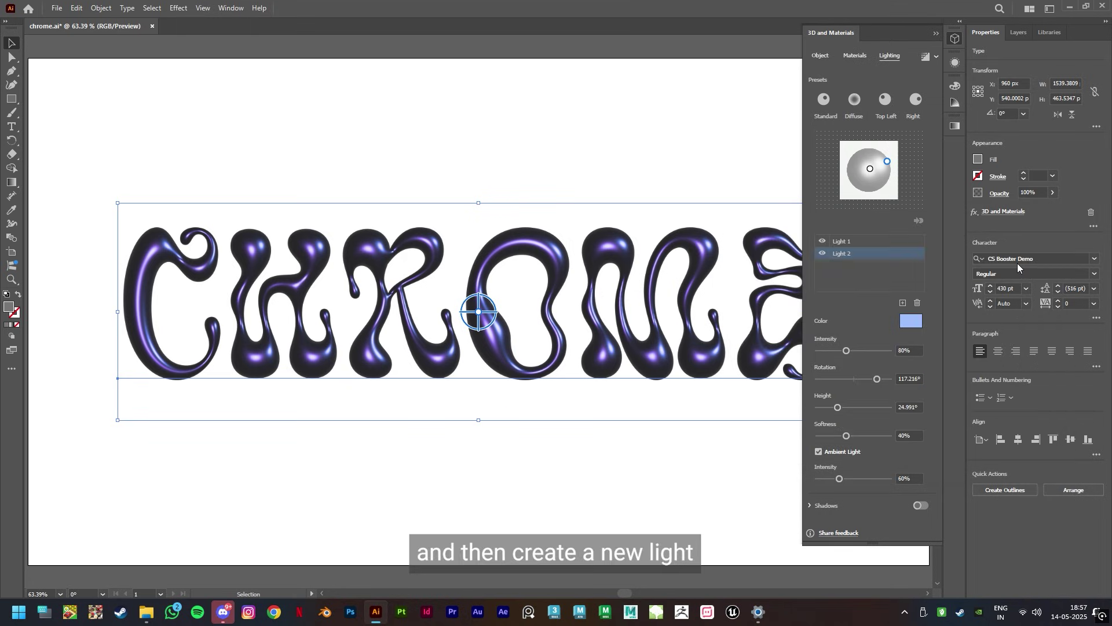
Add a third light coloured with the pasted pale blue A1D2FF
{"action": "left_click", "coordinate": [902, 303]}
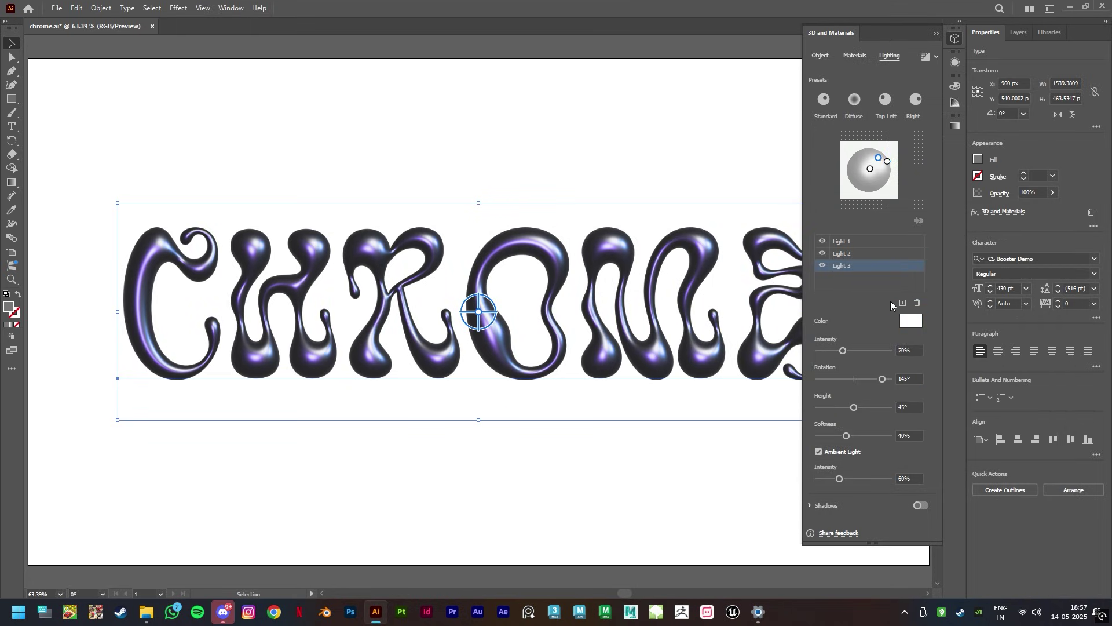
{"action": "left_click", "coordinate": [914, 323]}
{"action": "key", "text": "ctrl+v"}
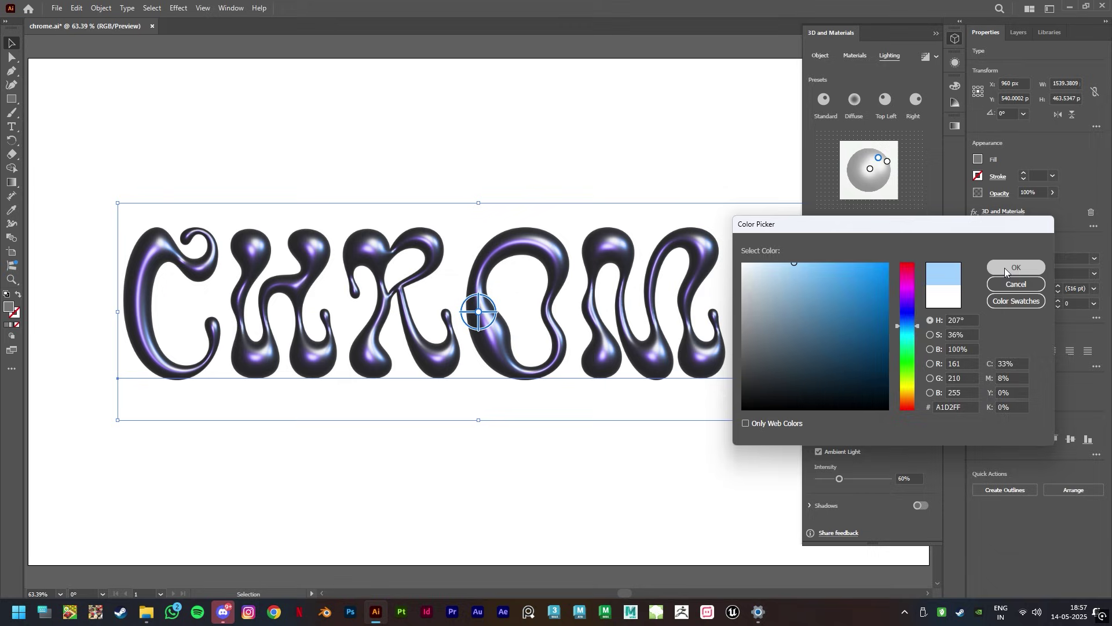
{"action": "left_click", "coordinate": [1004, 268]}
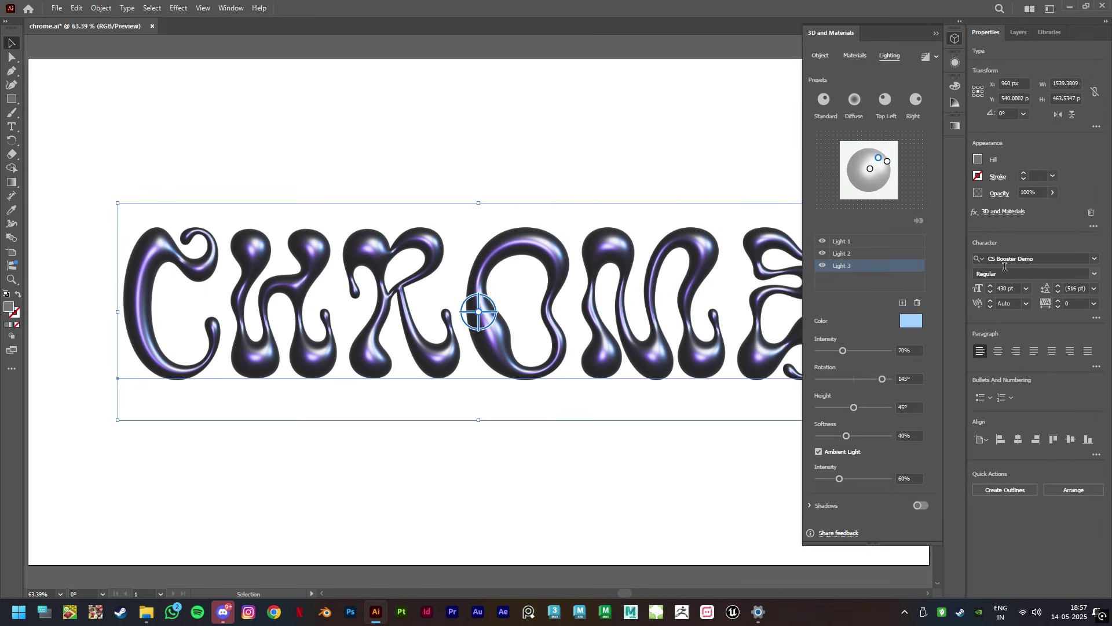
Set the third light to 80% intensity and move it to the left on the sphere
{"action": "left_click", "coordinate": [907, 351]}
{"action": "type", "text": "80"}
{"action": "key", "text": "Return"}
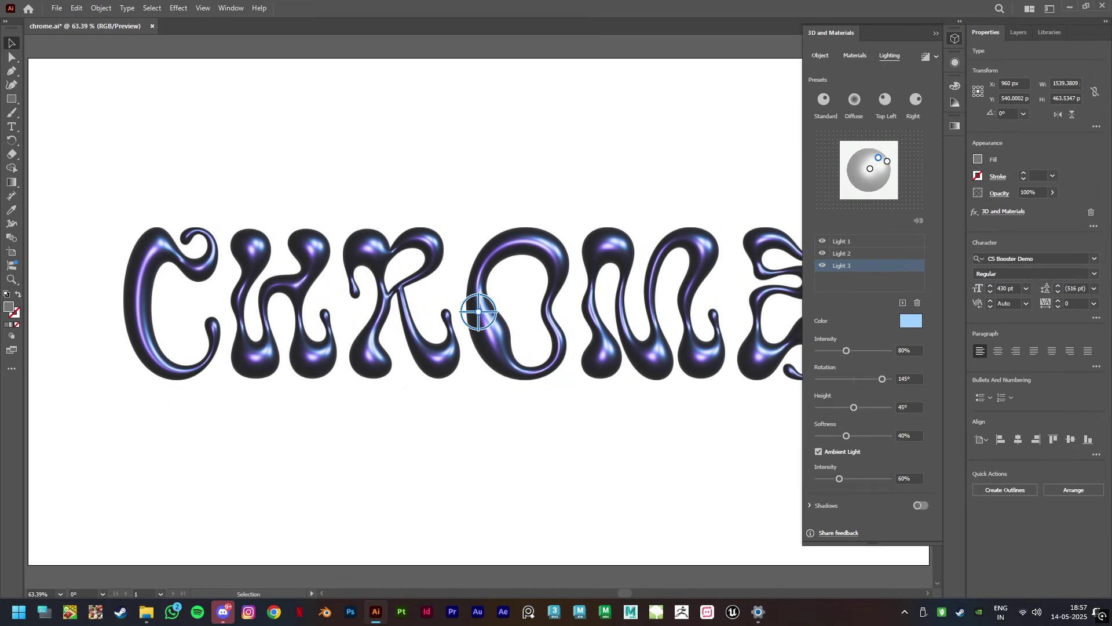
{"action": "left_click_drag", "start_coordinate": [878, 160], "coordinate": [842, 174]}
Close the 3D and Materials panel, deselect the lettering and pick the Rectangle tool
{"action": "left_click", "coordinate": [936, 33]}
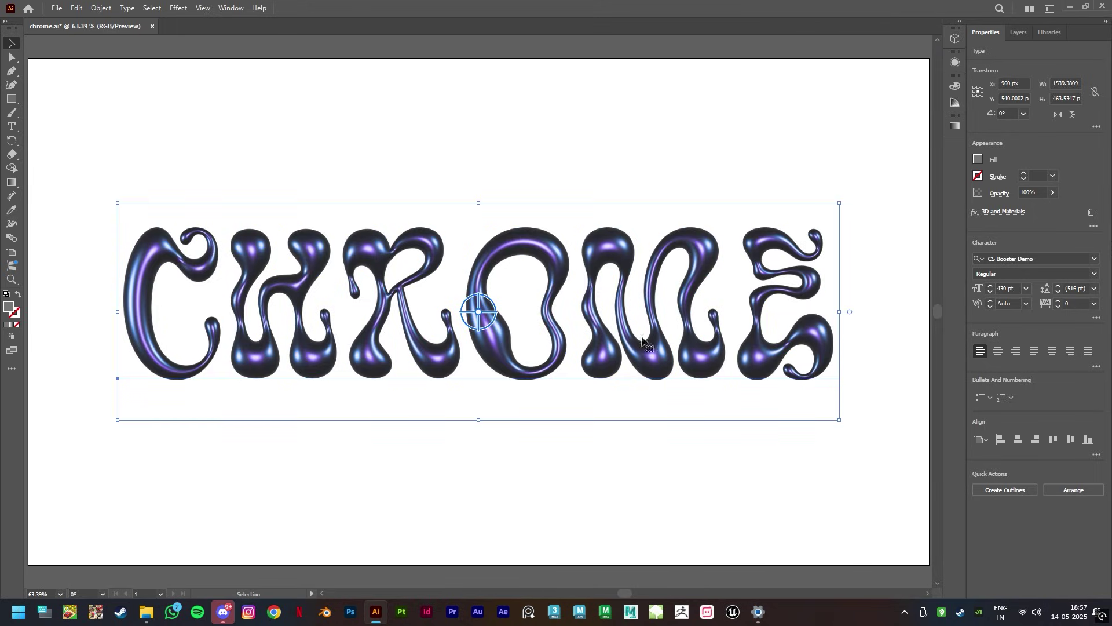
{"action": "left_click", "coordinate": [524, 472]}
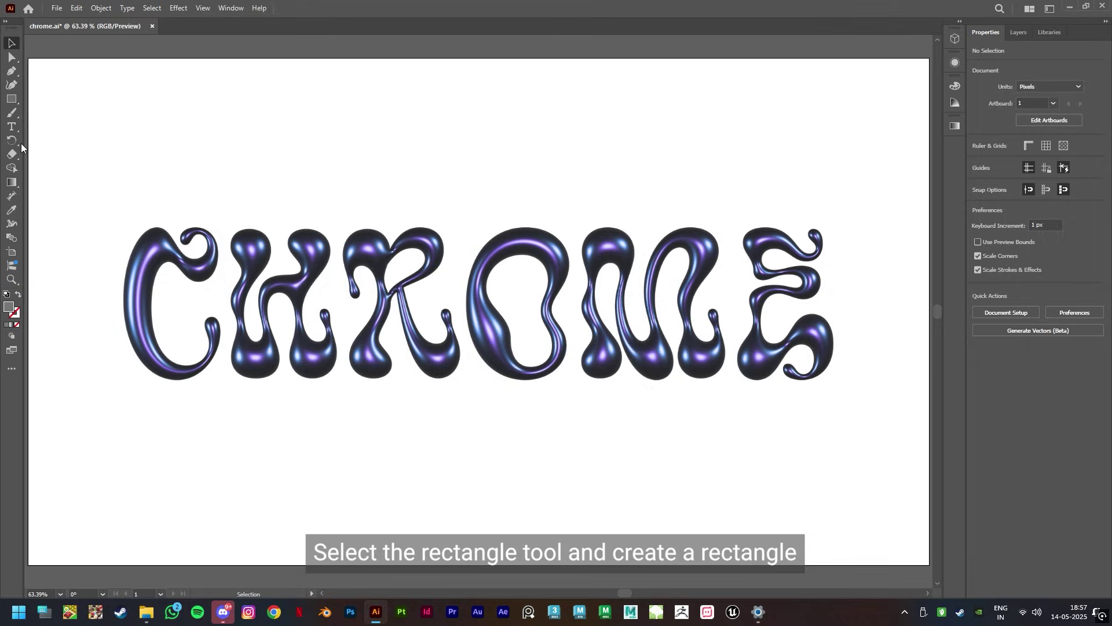
{"action": "left_click", "coordinate": [11, 99]}
Draw a full-artboard rectangle with a freeform gradient fill and send it behind CHROME
{"action": "left_click_drag", "start_coordinate": [29, 58], "coordinate": [930, 565]}
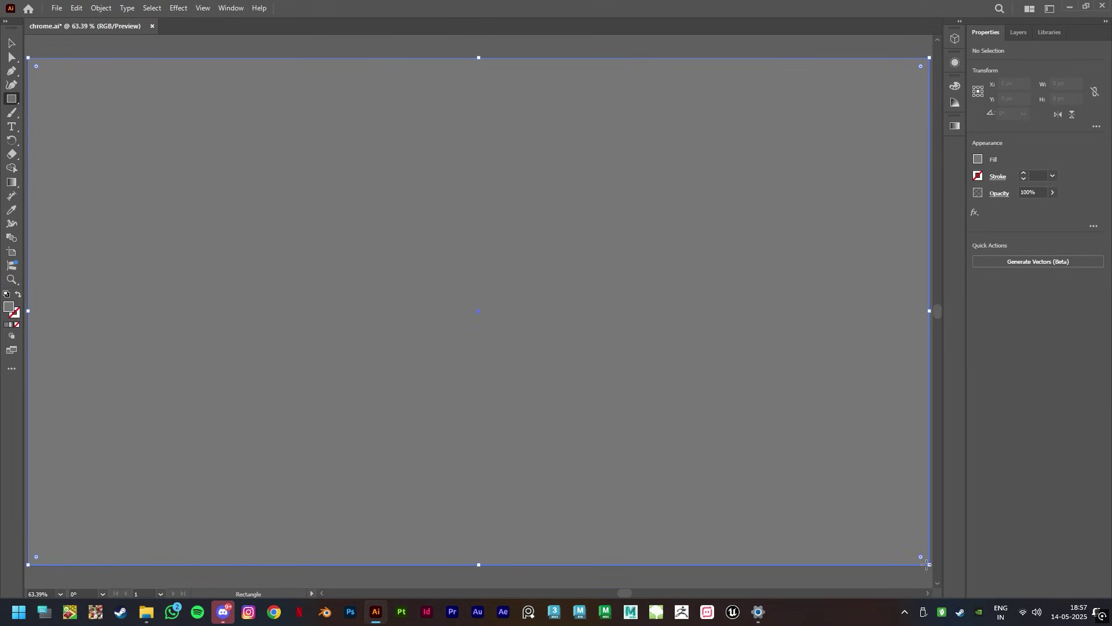
{"action": "left_click", "coordinate": [231, 8]}
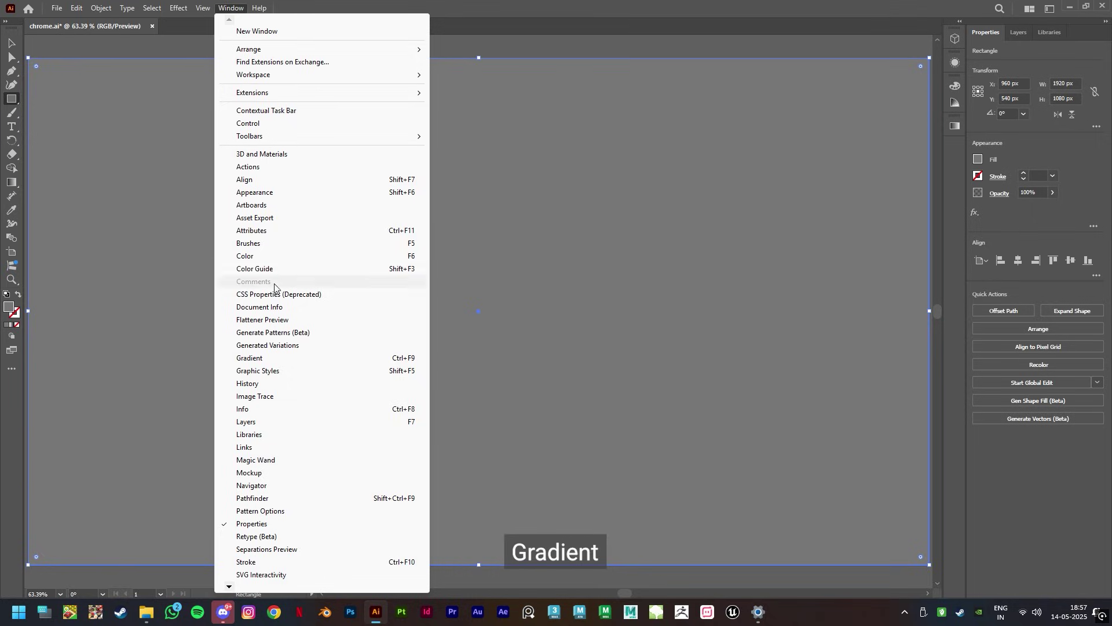
{"action": "left_click", "coordinate": [266, 359]}
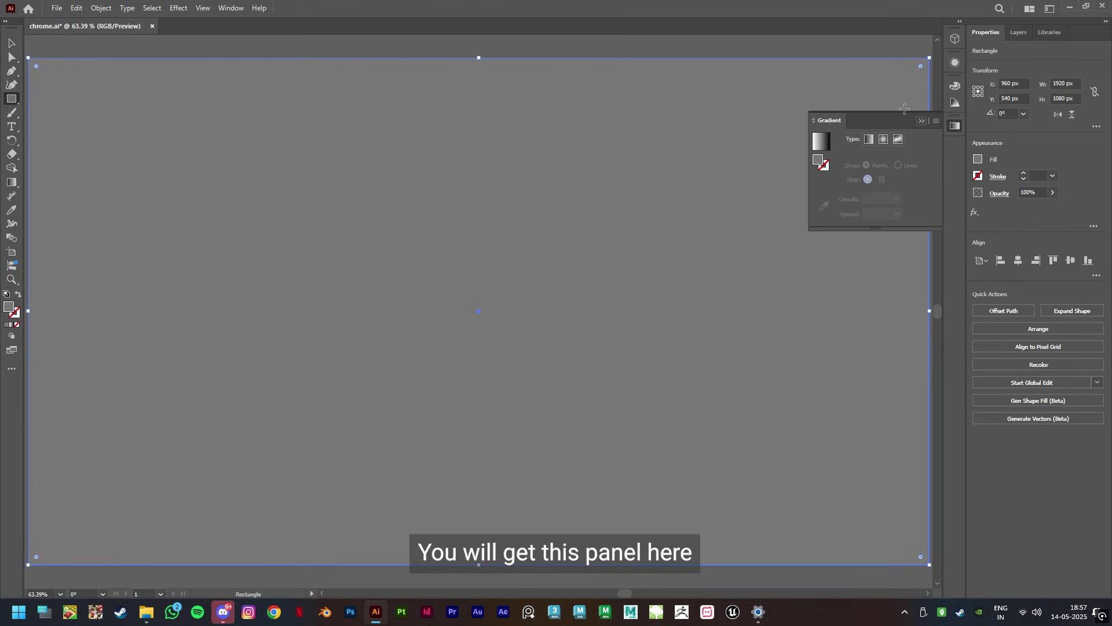
{"action": "left_click", "coordinate": [898, 140]}
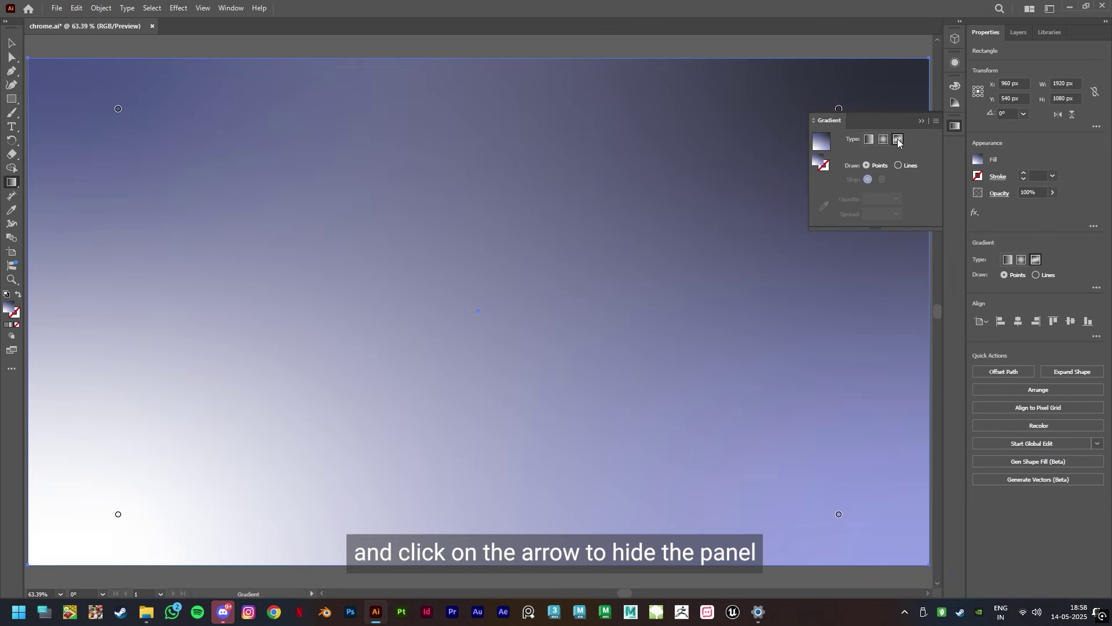
{"action": "left_click", "coordinate": [921, 121]}
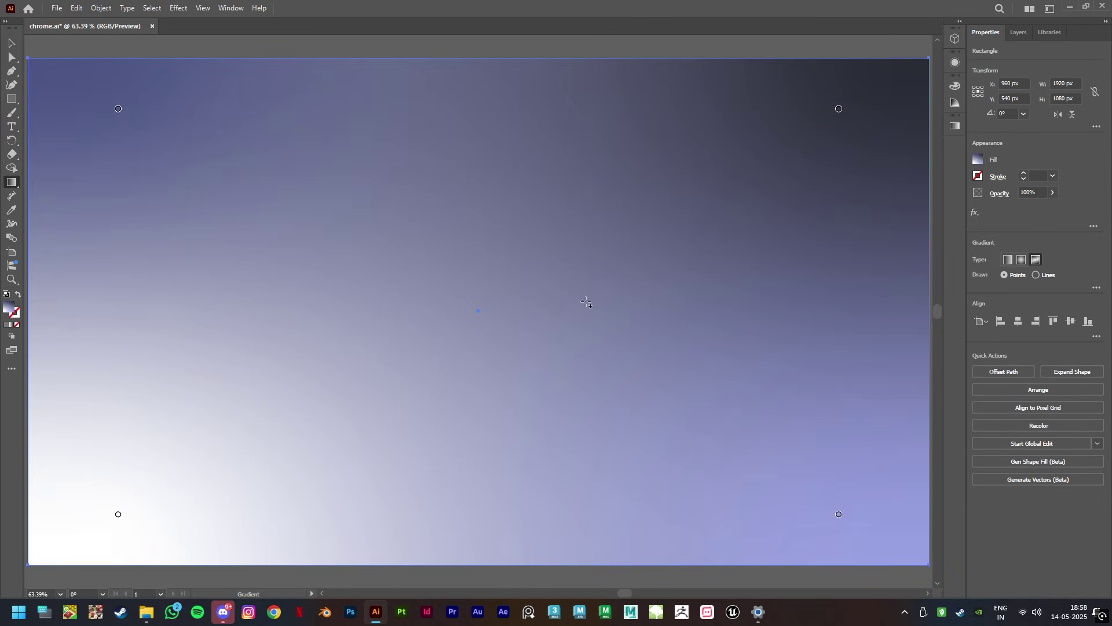
{"action": "key", "text": "ctrl"}
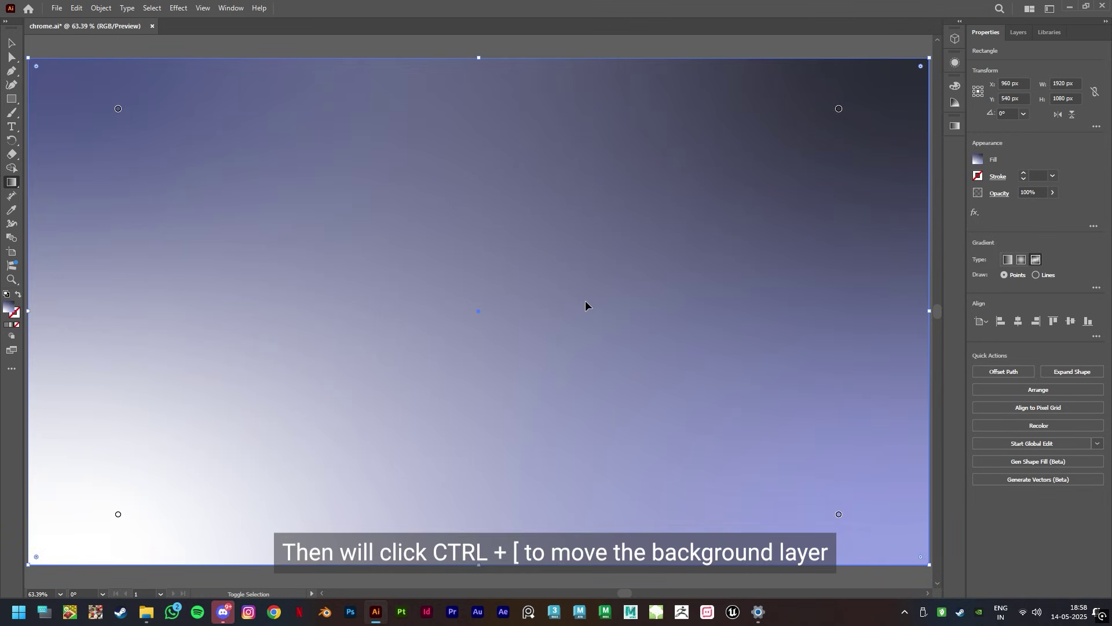
{"action": "key", "text": "ctrl+bracketleft"}
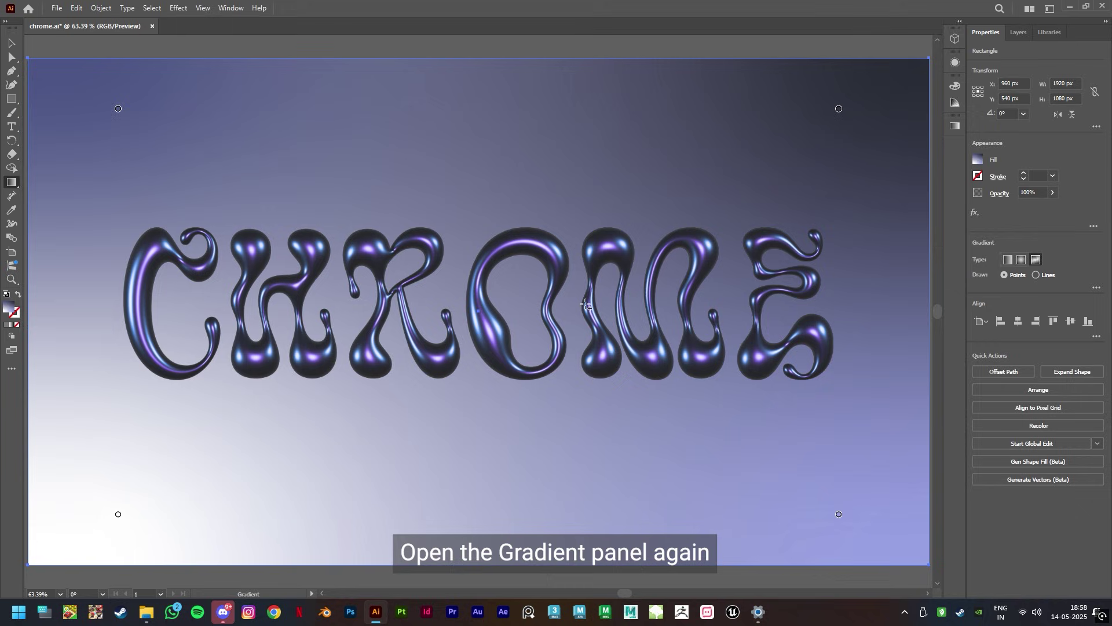
Move the top-left gradient point into the corner and colour it lavender B3A0E8
{"action": "left_click", "coordinate": [954, 129]}
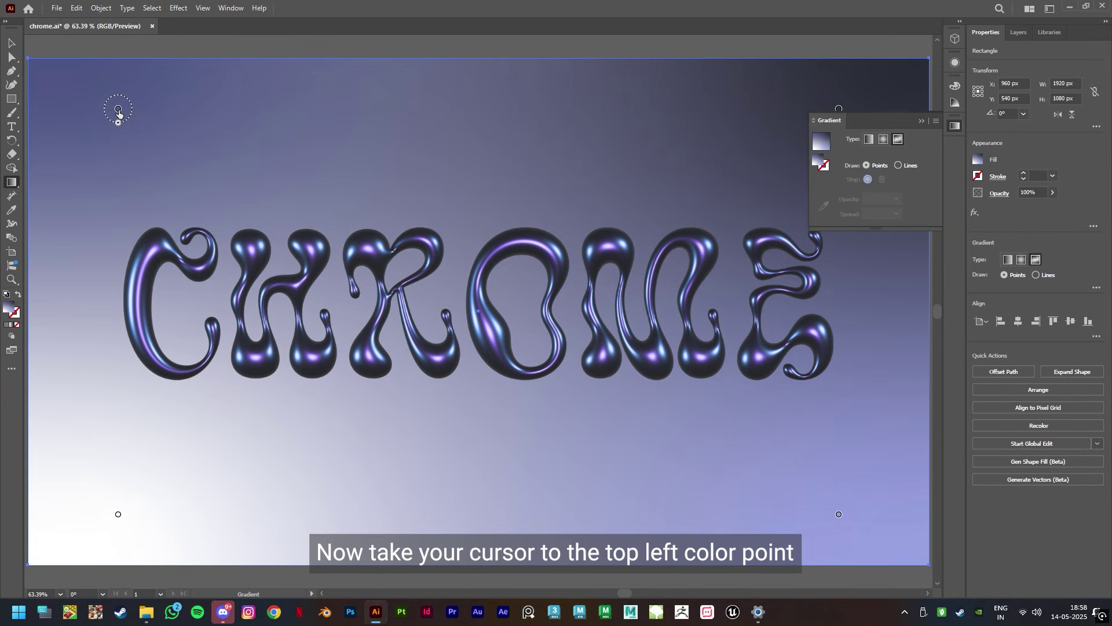
{"action": "left_click_drag", "start_coordinate": [118, 110], "coordinate": [37, 68]}
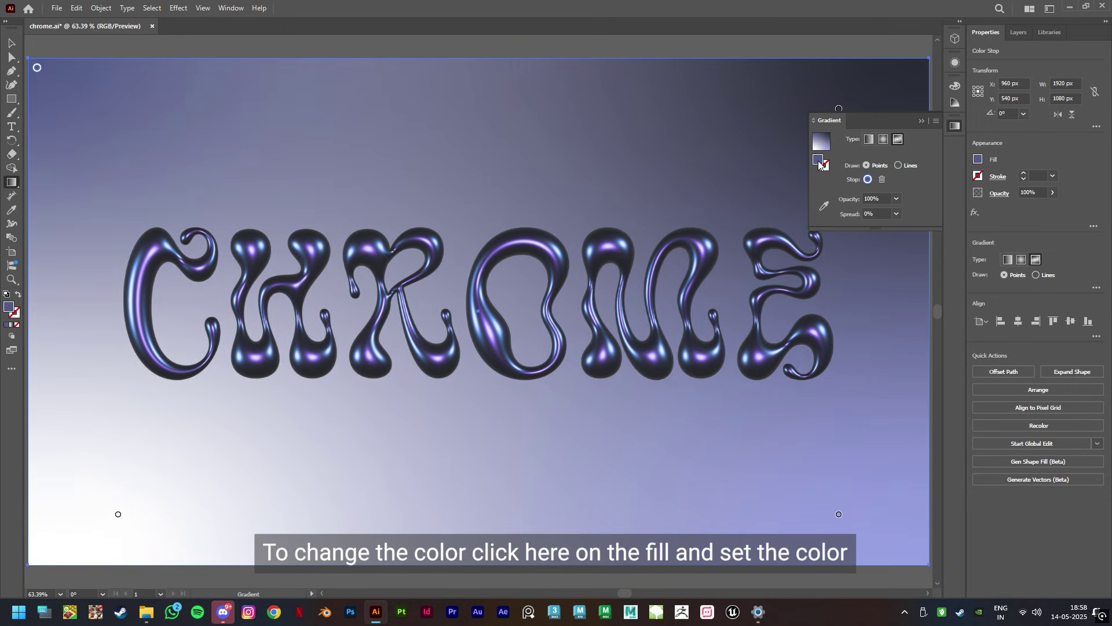
{"action": "double_click", "coordinate": [819, 163]}
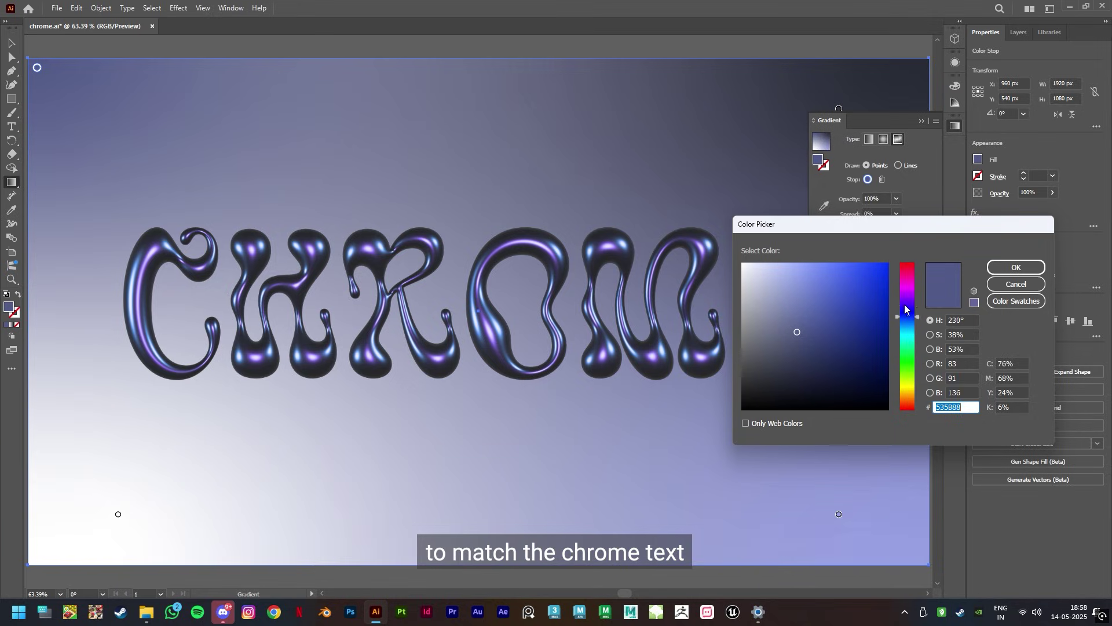
{"action": "left_click_drag", "start_coordinate": [907, 310], "coordinate": [907, 305]}
{"action": "left_click_drag", "start_coordinate": [763, 264], "coordinate": [787, 276]}
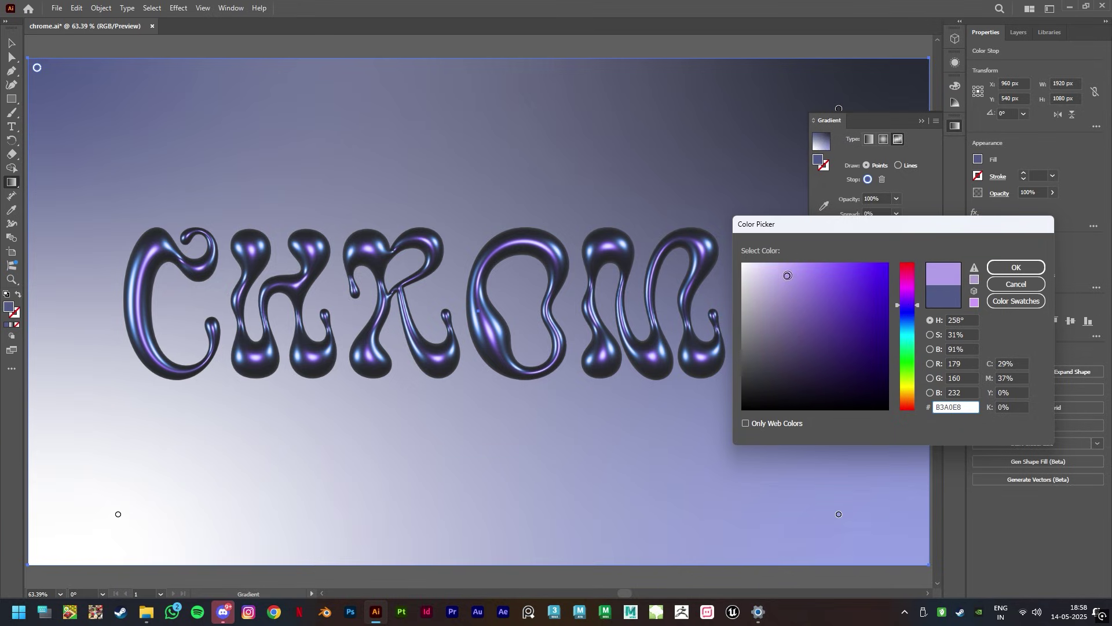
{"action": "left_click", "coordinate": [1015, 267]}
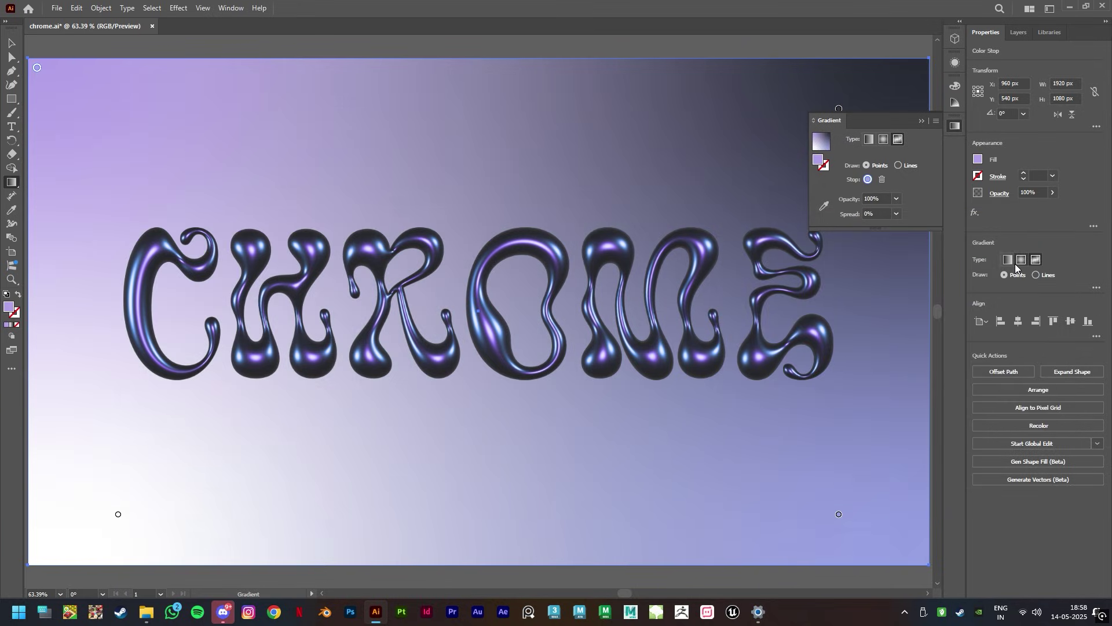
Move the bottom-left gradient point into the corner and colour it muted blue-grey 65608E
{"action": "left_click_drag", "start_coordinate": [120, 514], "coordinate": [48, 545]}
{"action": "double_click", "coordinate": [823, 165]}
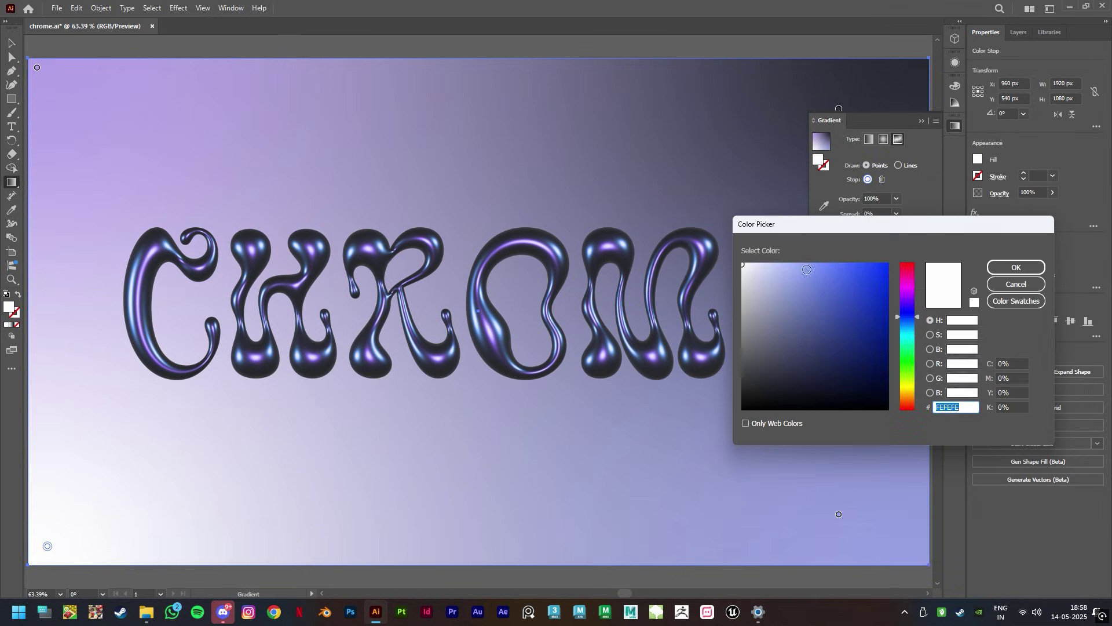
{"action": "left_click", "coordinate": [775, 345]}
{"action": "left_click", "coordinate": [782, 330]}
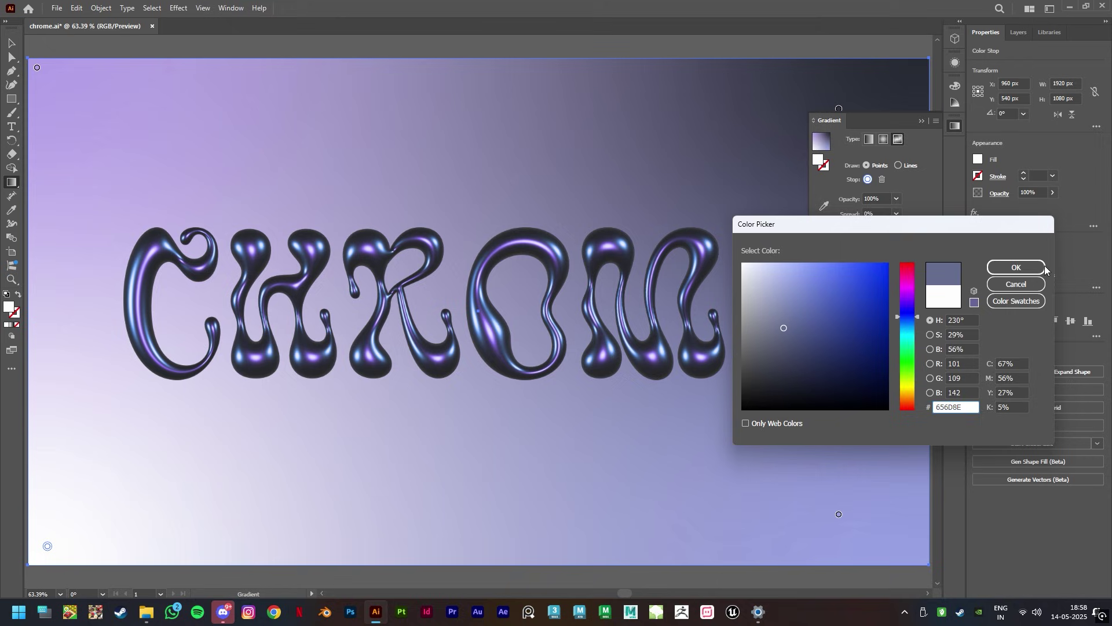
{"action": "left_click", "coordinate": [1016, 267]}
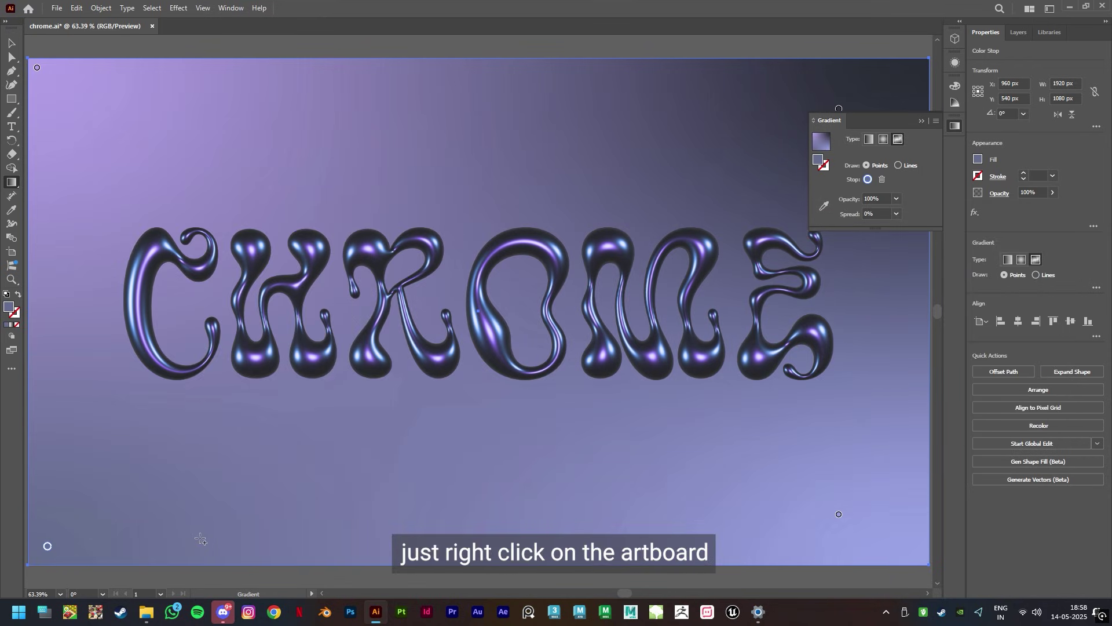
Add a light blue gradient point at the bottom left and a very pale blue point at the left
{"action": "left_click", "coordinate": [201, 539]}
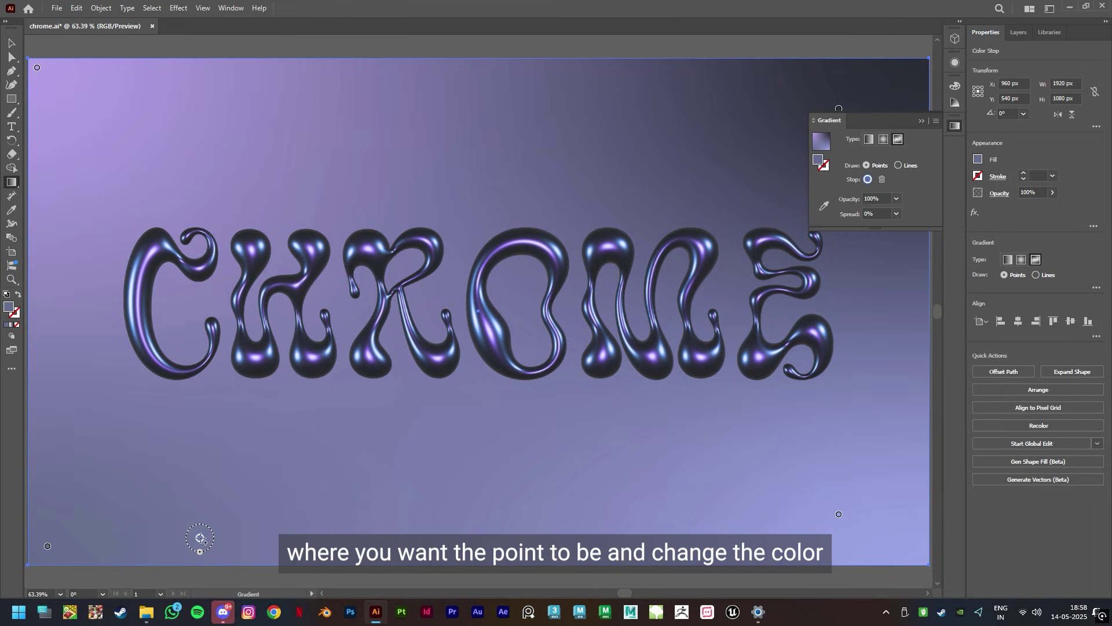
{"action": "double_click", "coordinate": [818, 160]}
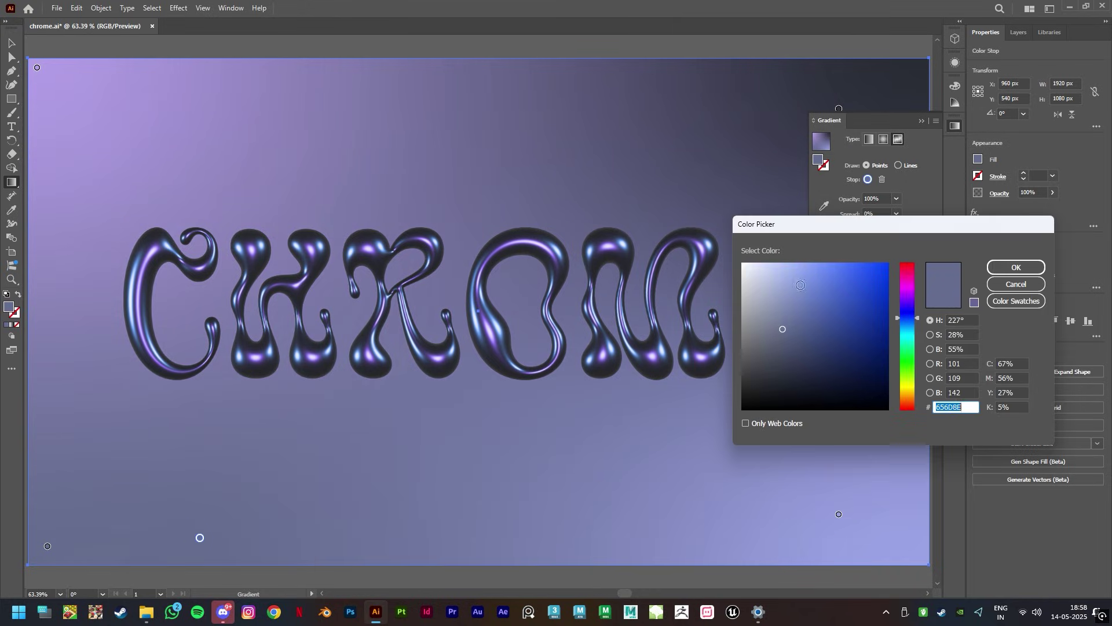
{"action": "left_click_drag", "start_coordinate": [800, 286], "coordinate": [792, 264]}
{"action": "left_click", "coordinate": [1016, 267]}
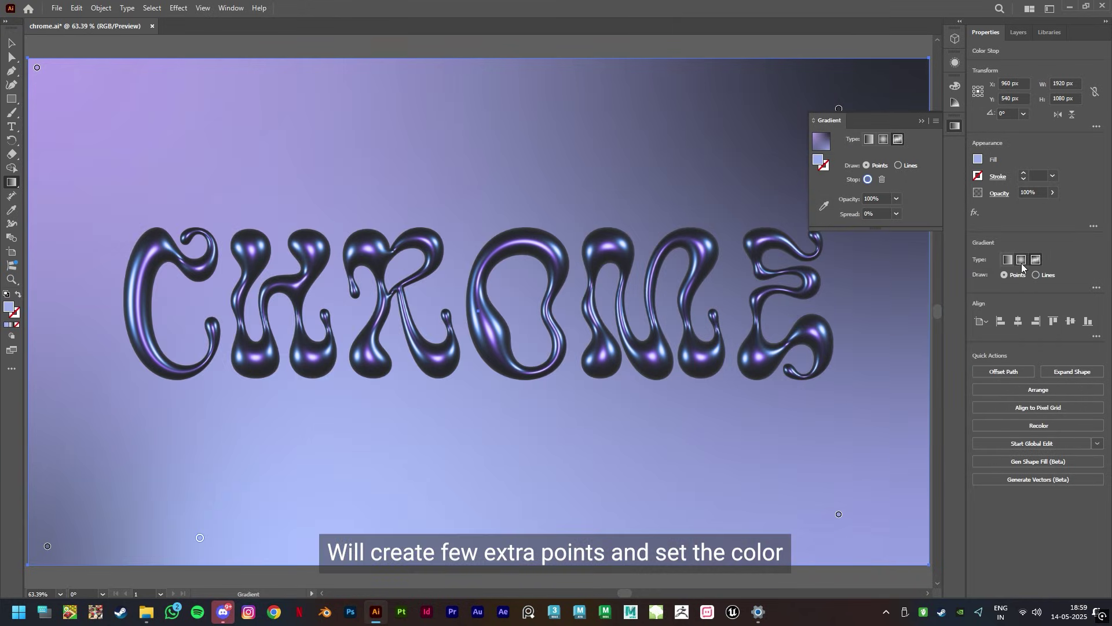
{"action": "left_click", "coordinate": [89, 326]}
{"action": "double_click", "coordinate": [818, 160]}
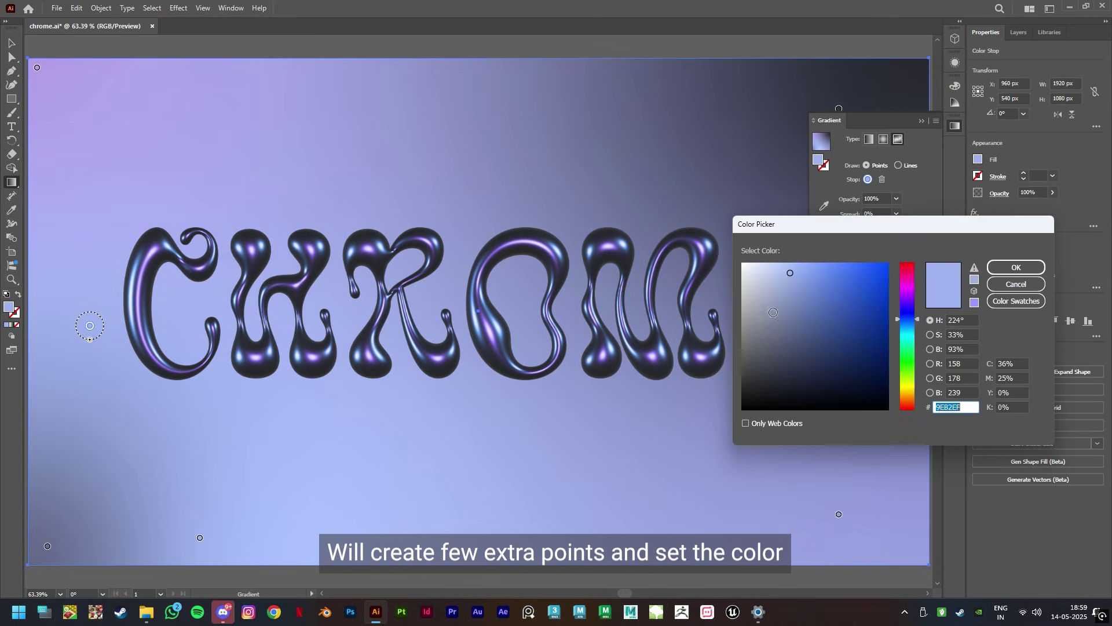
{"action": "left_click_drag", "start_coordinate": [790, 268], "coordinate": [763, 253]}
{"action": "left_click", "coordinate": [1016, 267]}
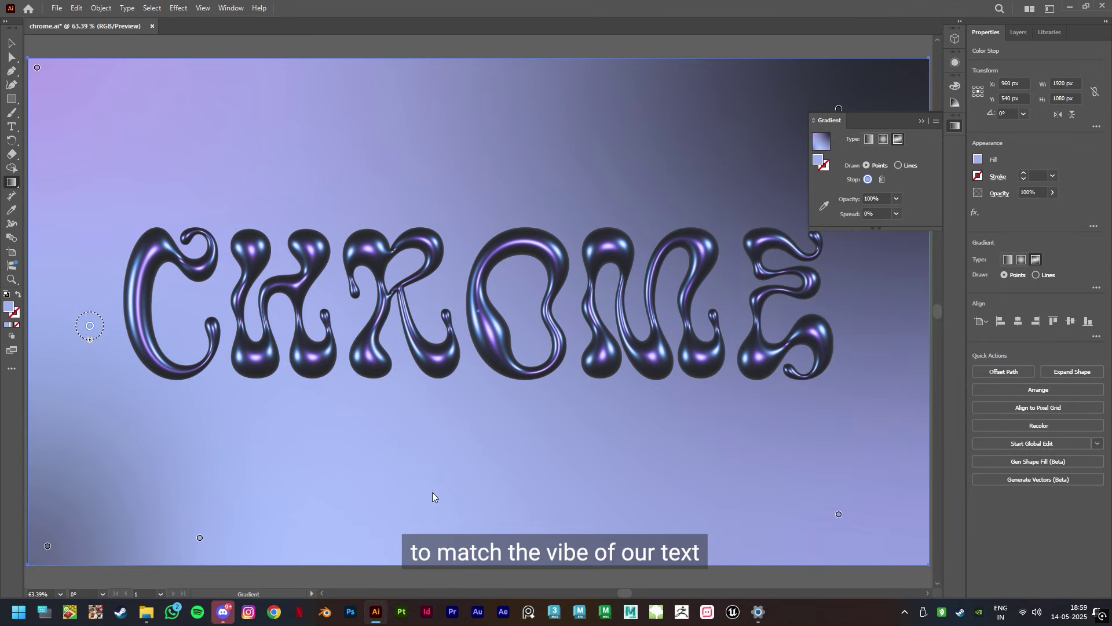
Add gradient points at the lower middle and near the E, plus a pale lavender point above the left letters
{"action": "left_click", "coordinate": [419, 487]}
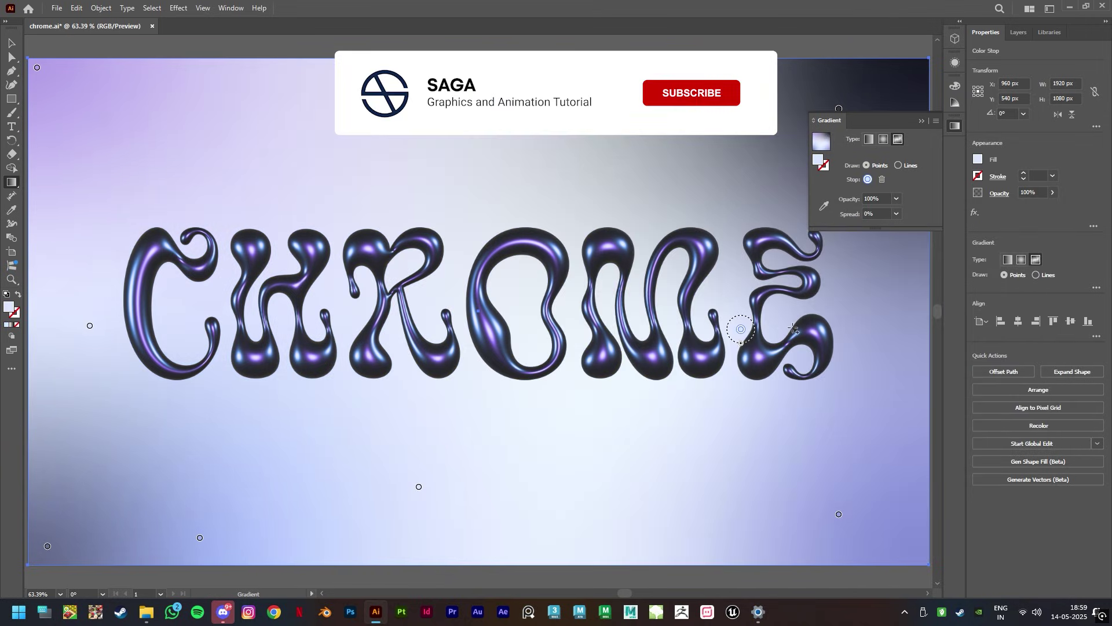
{"action": "left_click", "coordinate": [740, 329]}
{"action": "left_click", "coordinate": [359, 174]}
{"action": "double_click", "coordinate": [819, 164]}
{"action": "left_click_drag", "start_coordinate": [907, 320], "coordinate": [905, 305]}
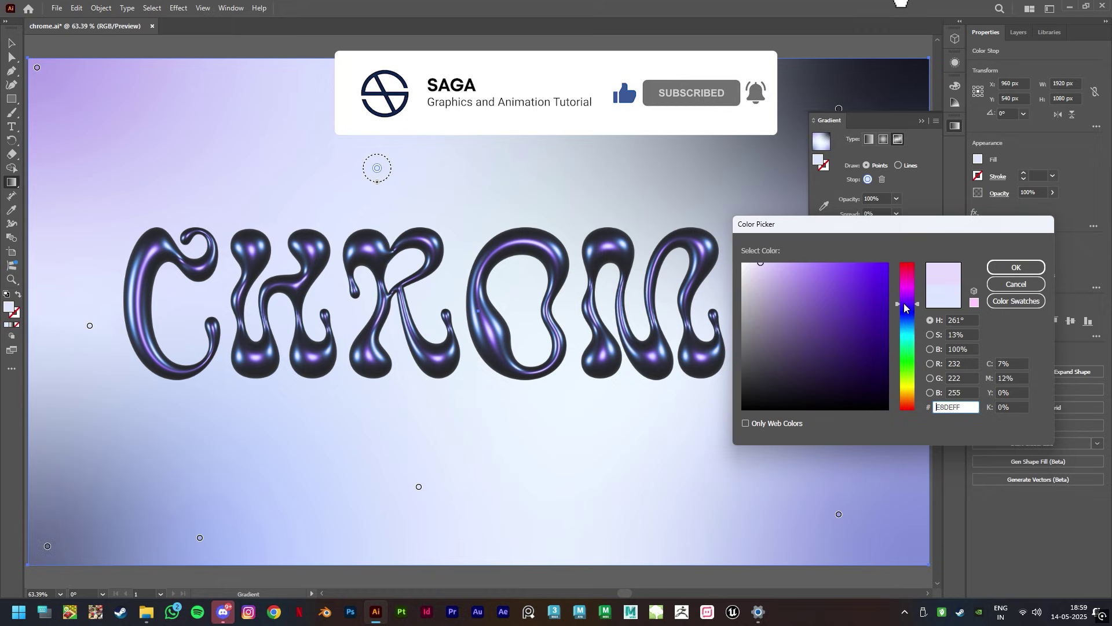
{"action": "left_click", "coordinate": [993, 268]}
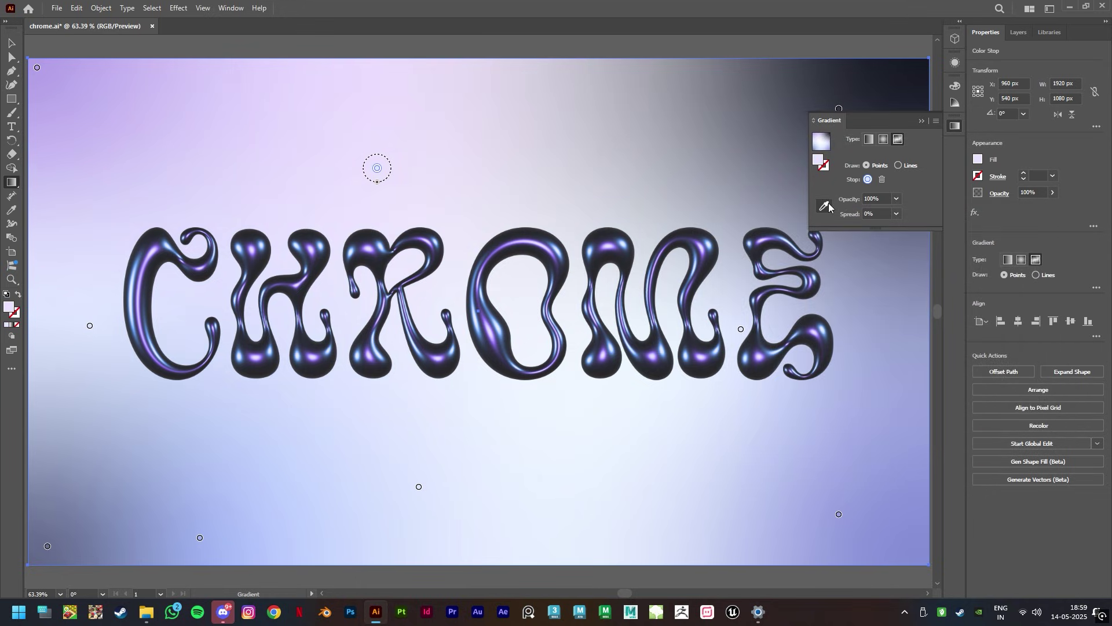
Add top-right gradient points, sampling lighter tones and a light blue from the canvas
{"action": "left_click", "coordinate": [907, 76]}
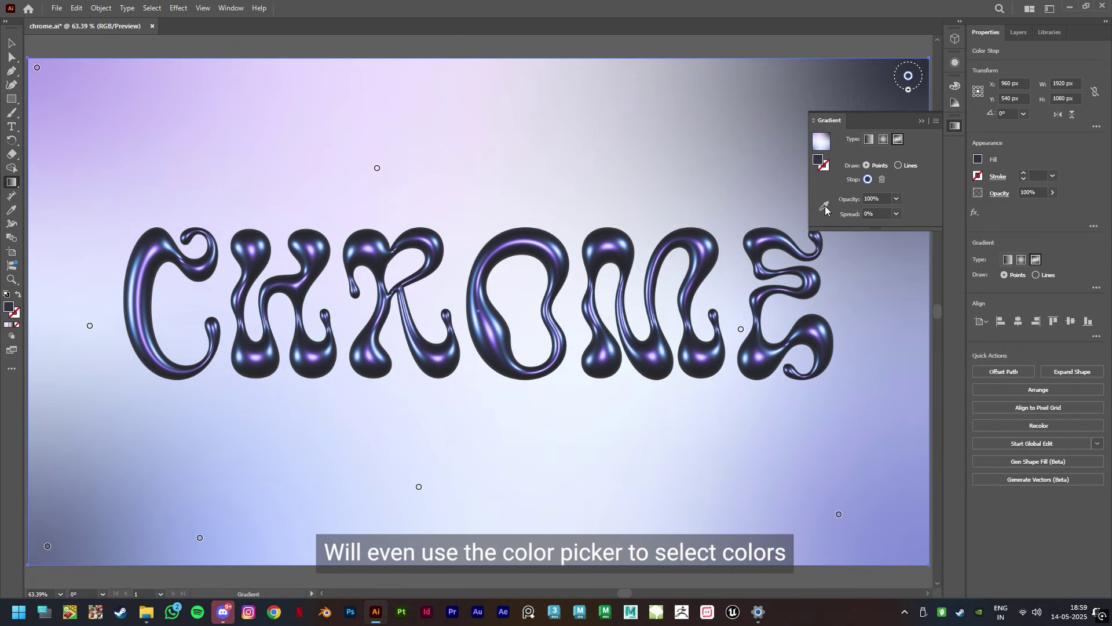
{"action": "left_click", "coordinate": [824, 206]}
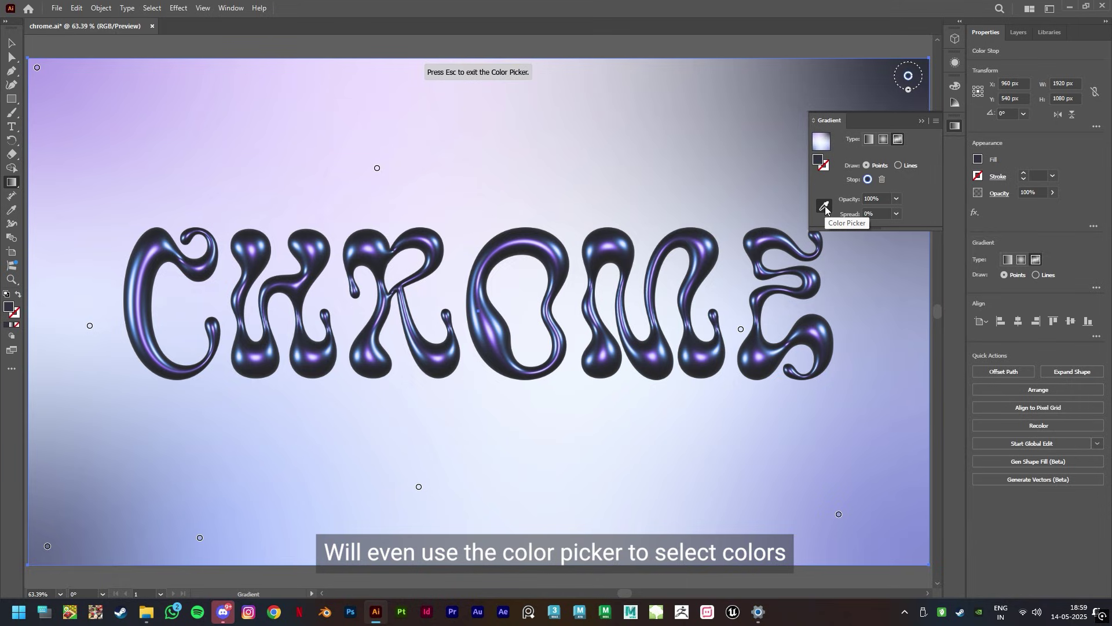
{"action": "left_click", "coordinate": [63, 553]}
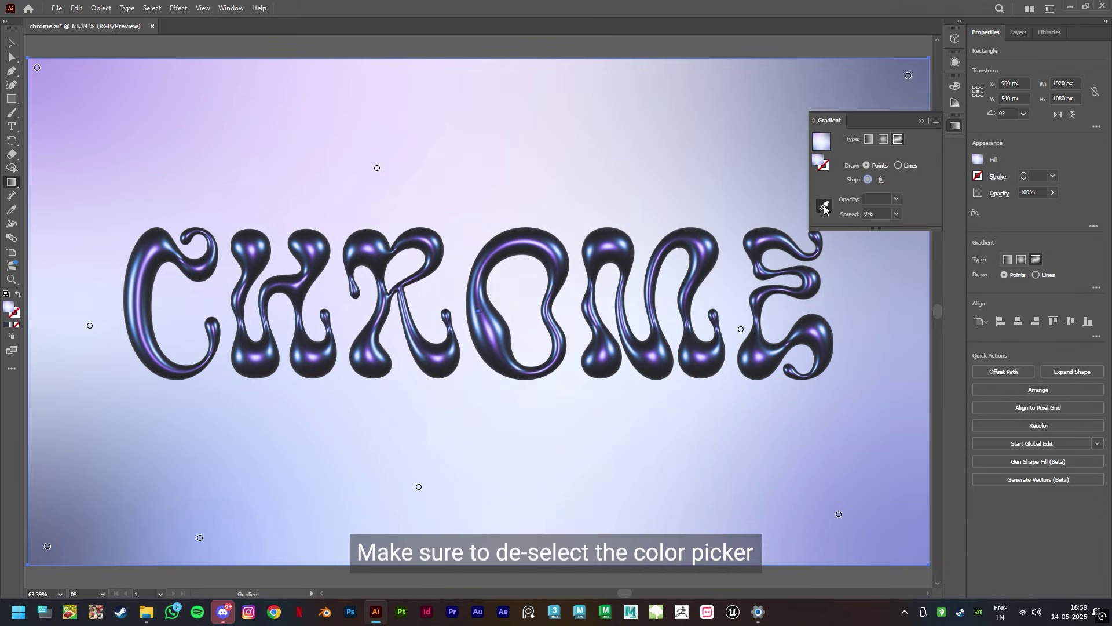
{"action": "left_click", "coordinate": [760, 78]}
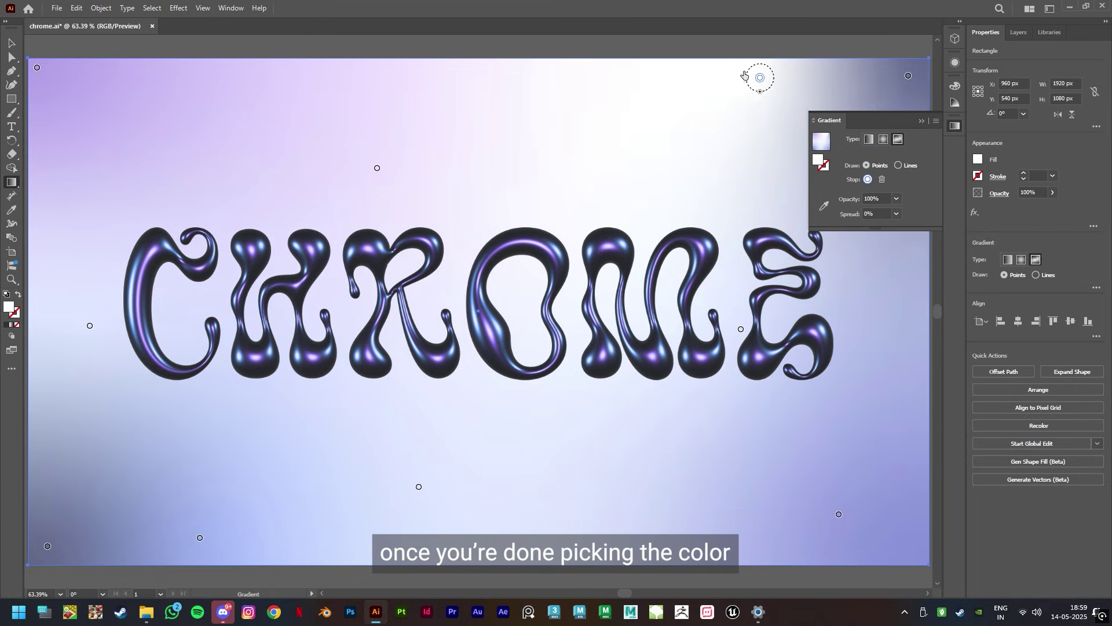
{"action": "left_click_drag", "start_coordinate": [759, 77], "coordinate": [734, 67]}
{"action": "left_click", "coordinate": [825, 206]}
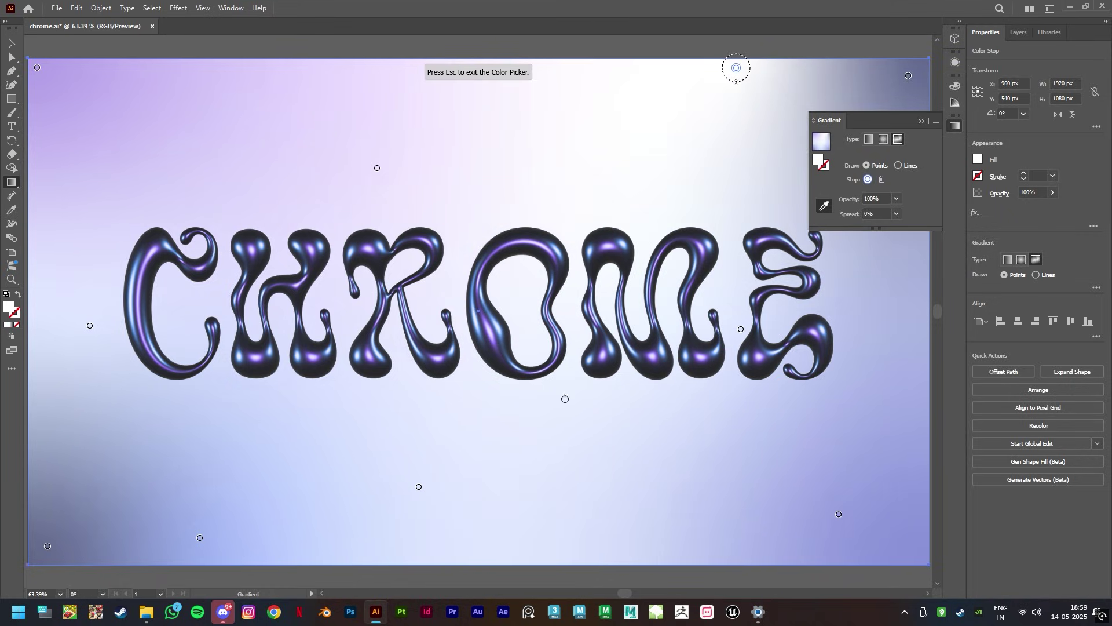
{"action": "left_click", "coordinate": [200, 538]}
{"action": "left_click", "coordinate": [223, 544]}
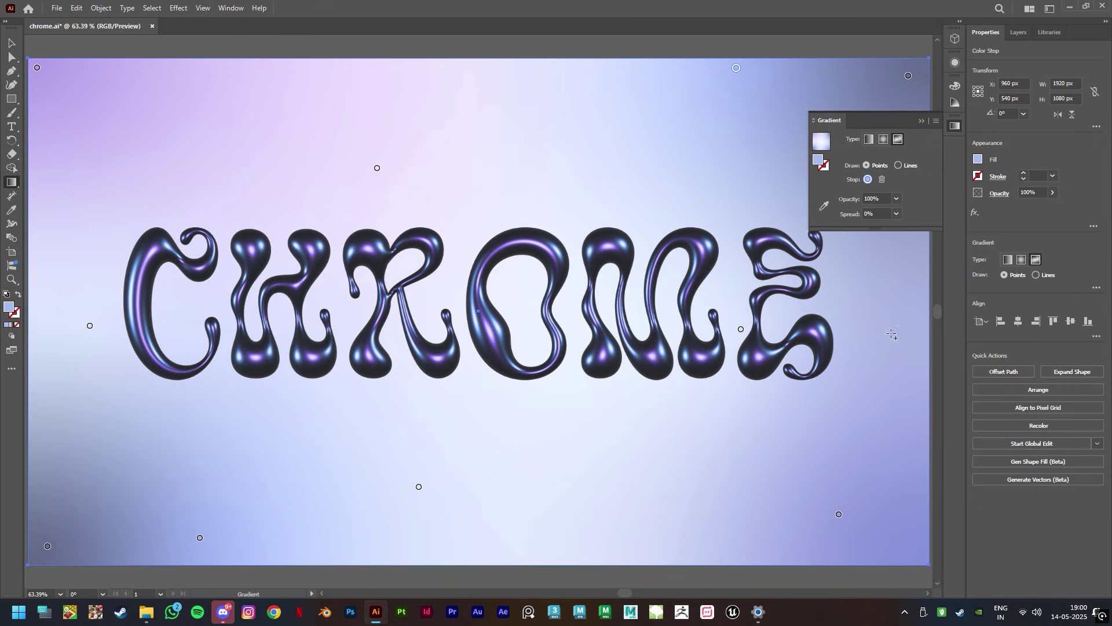
Select the background <Rectangle> and lock it in the Layers panel
{"action": "left_click", "coordinate": [922, 120]}
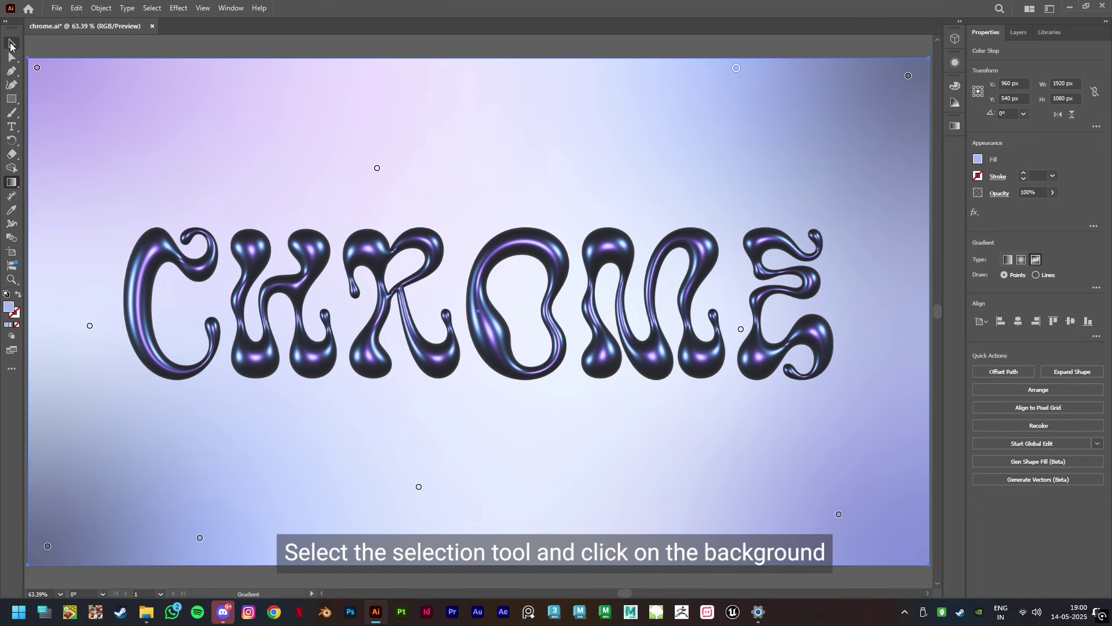
{"action": "left_click", "coordinate": [10, 44]}
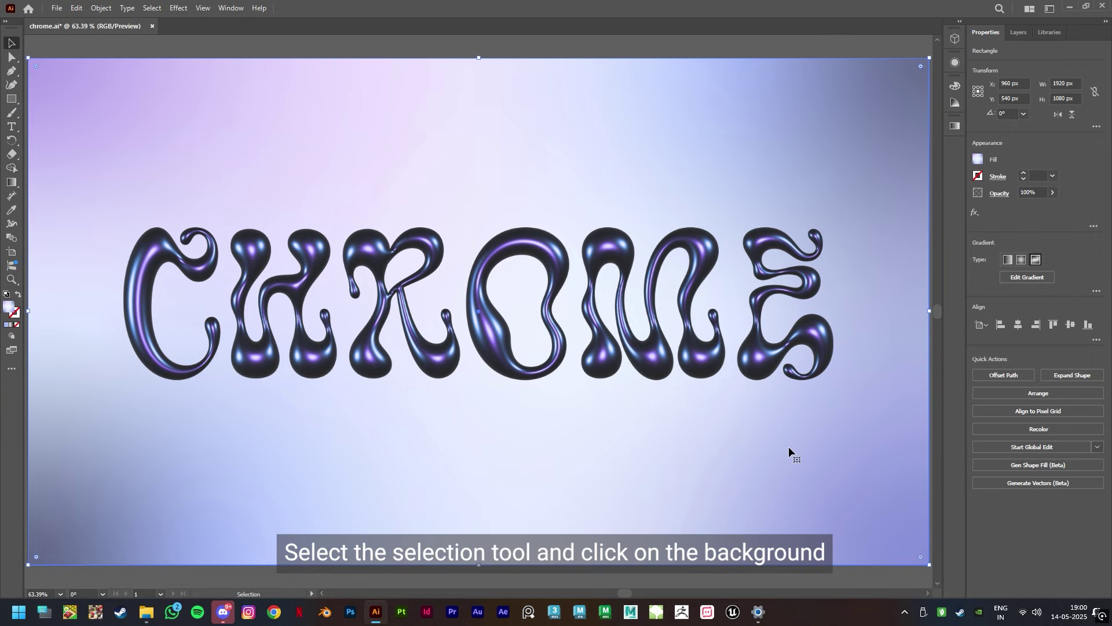
{"action": "left_click", "coordinate": [1019, 32]}
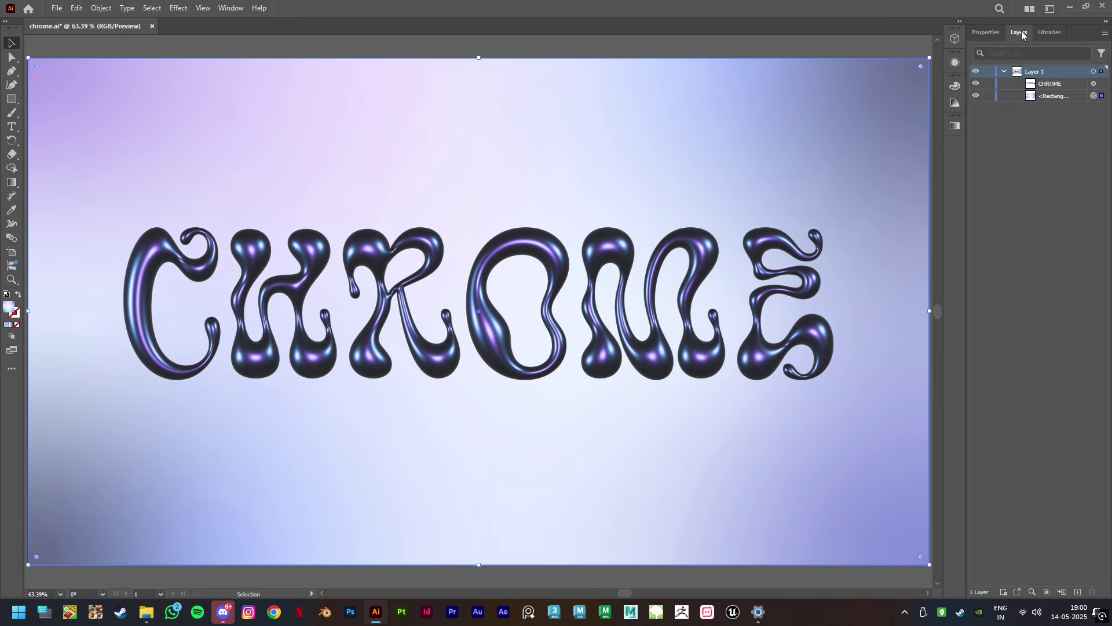
{"action": "left_click", "coordinate": [988, 96]}
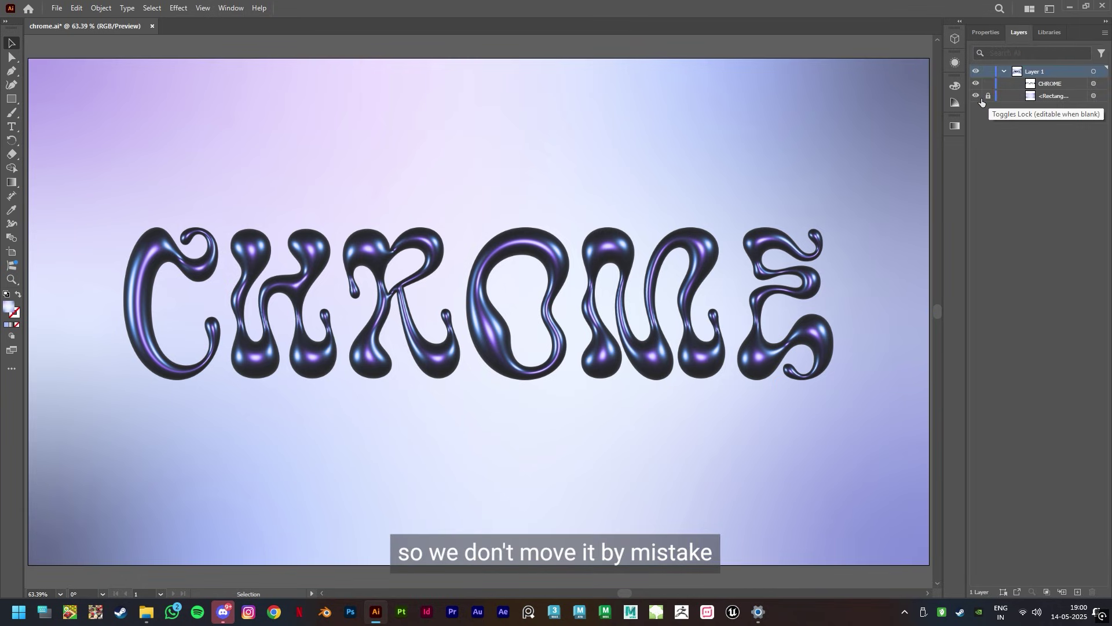
{"action": "left_click_drag", "start_coordinate": [387, 128], "coordinate": [533, 157]}
{"action": "left_click_drag", "start_coordinate": [554, 109], "coordinate": [640, 155]}
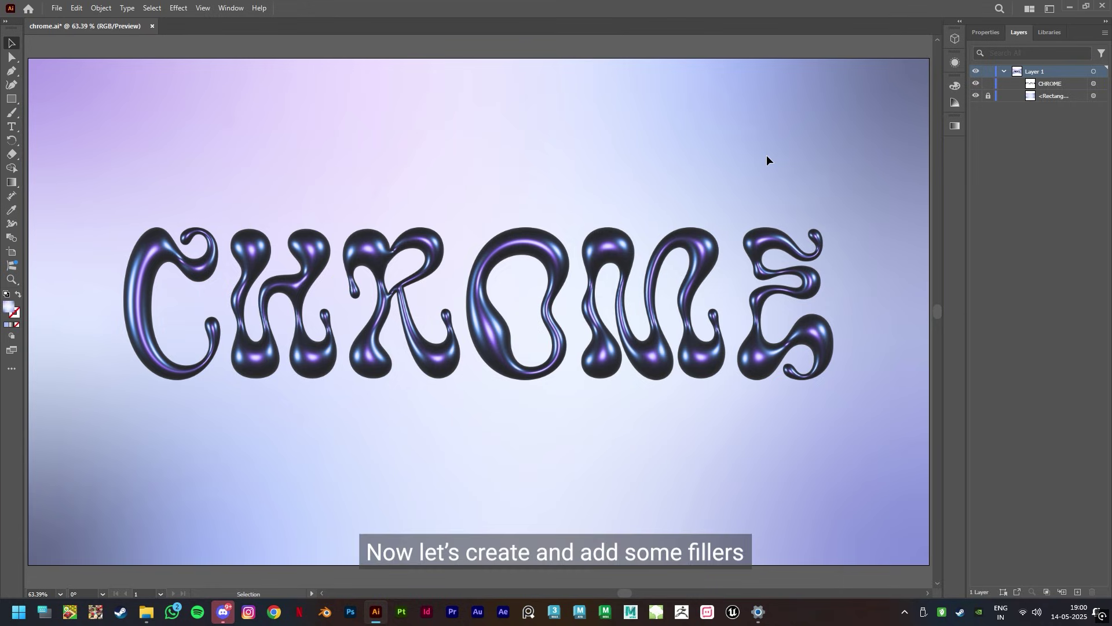
Duplicate CHROME upward and replace the copy's text with a single asterisk (*)
{"action": "left_click", "coordinate": [317, 361]}
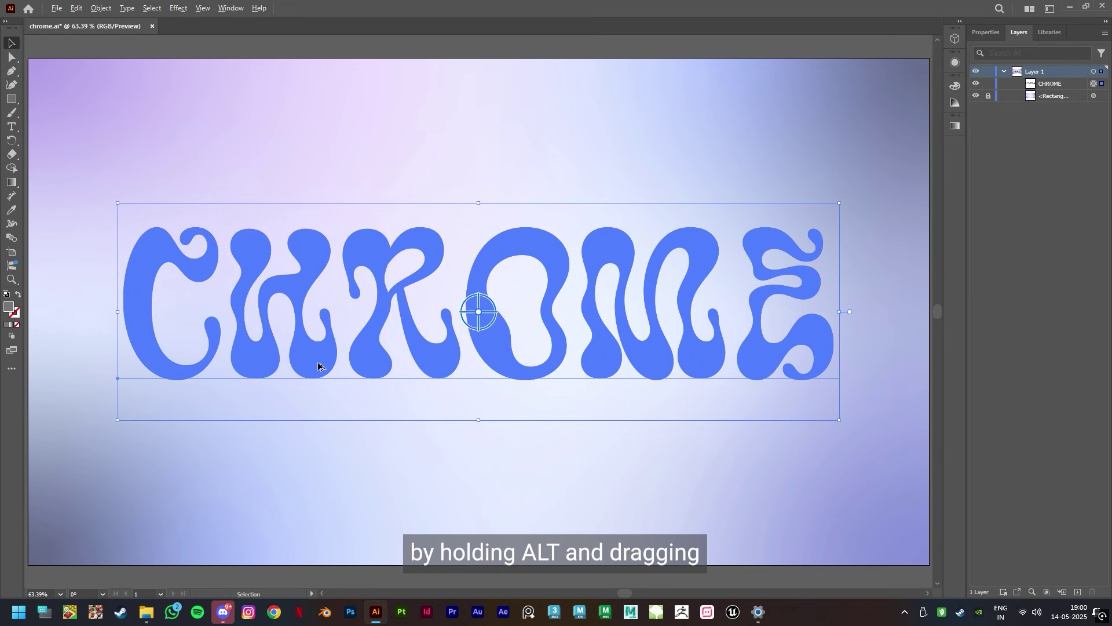
{"action": "left_click_drag", "start_coordinate": [310, 250], "coordinate": [306, 200]}
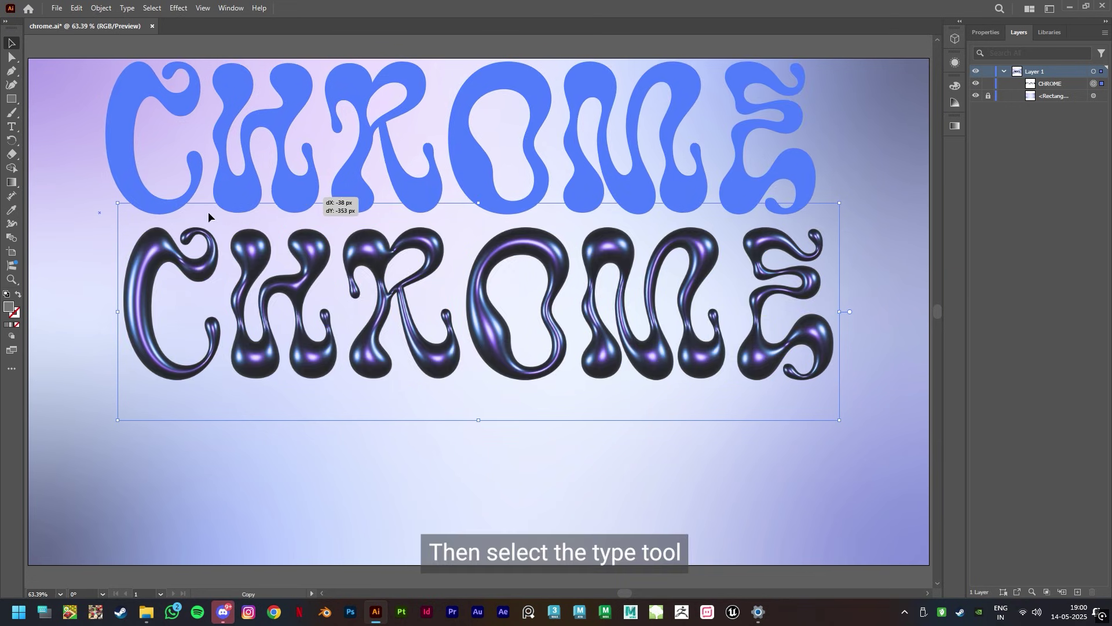
{"action": "left_click", "coordinate": [10, 127]}
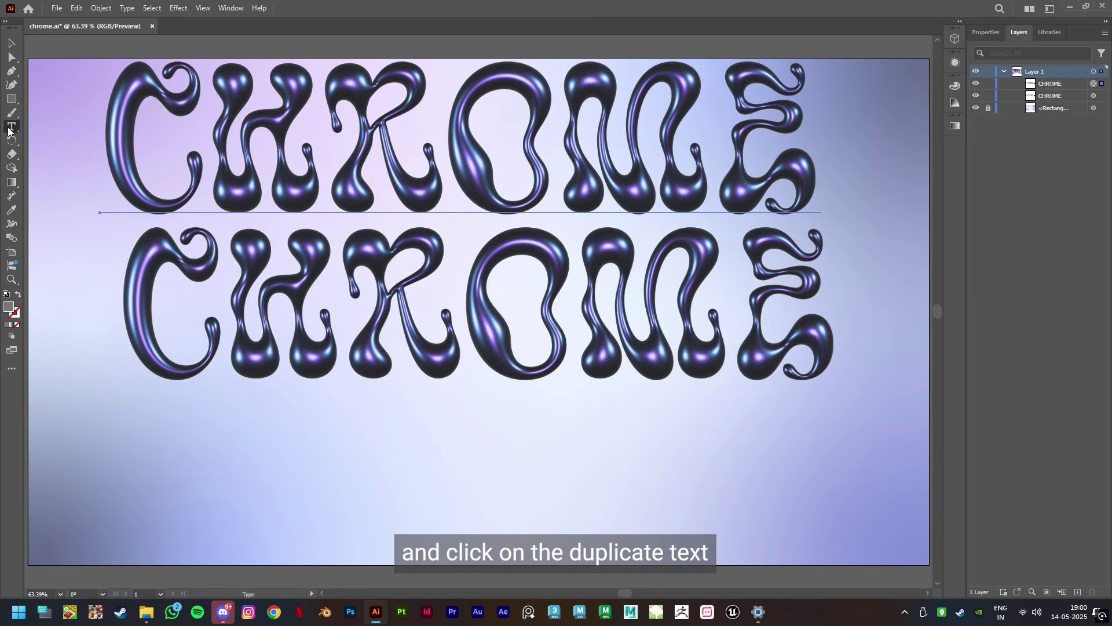
{"action": "left_click", "coordinate": [417, 158]}
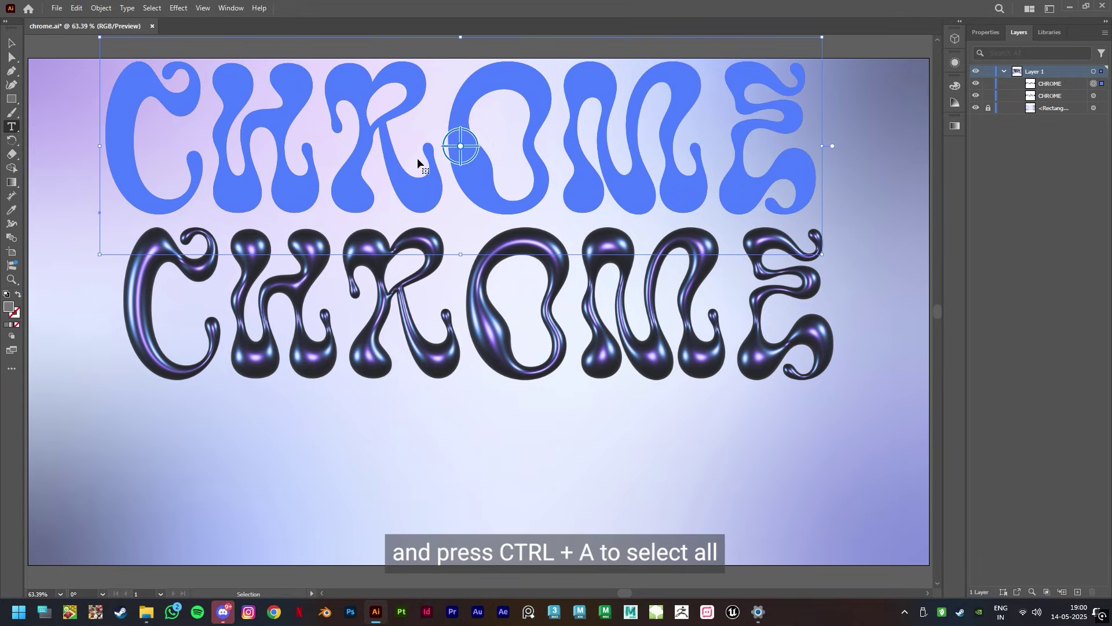
{"action": "key", "text": "ctrl+a"}
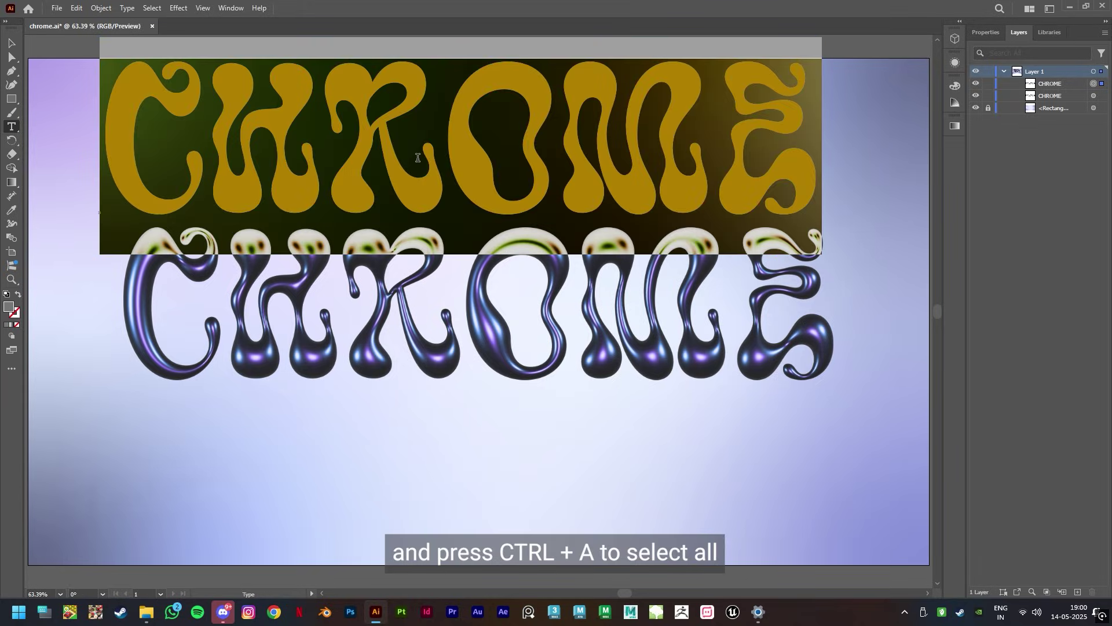
{"action": "type", "text": "*"}
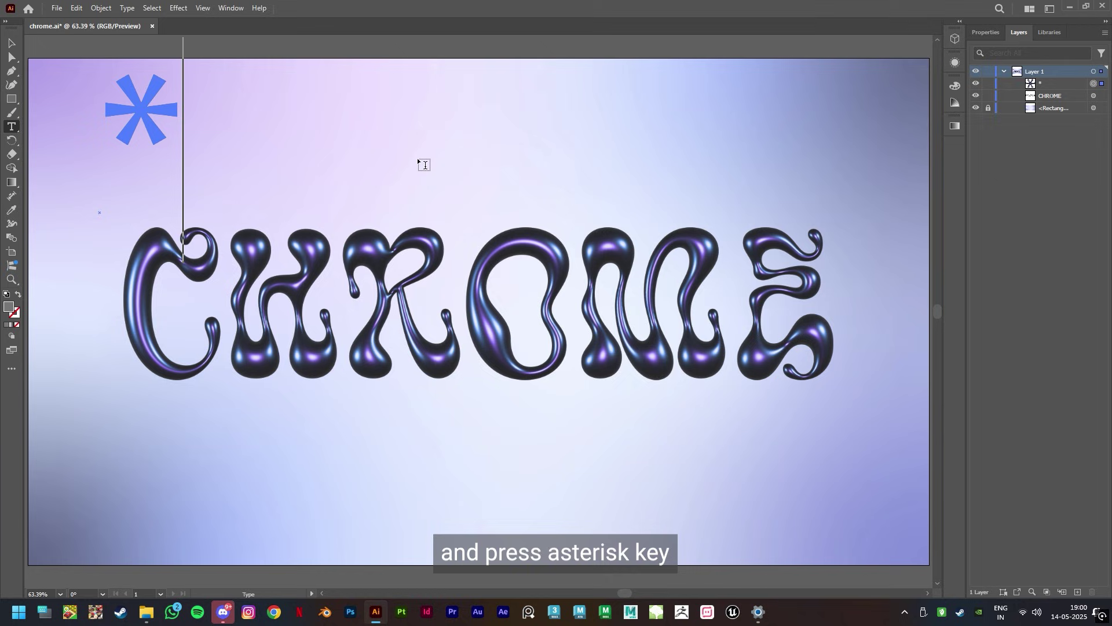
{"action": "left_click", "coordinate": [7, 40]}
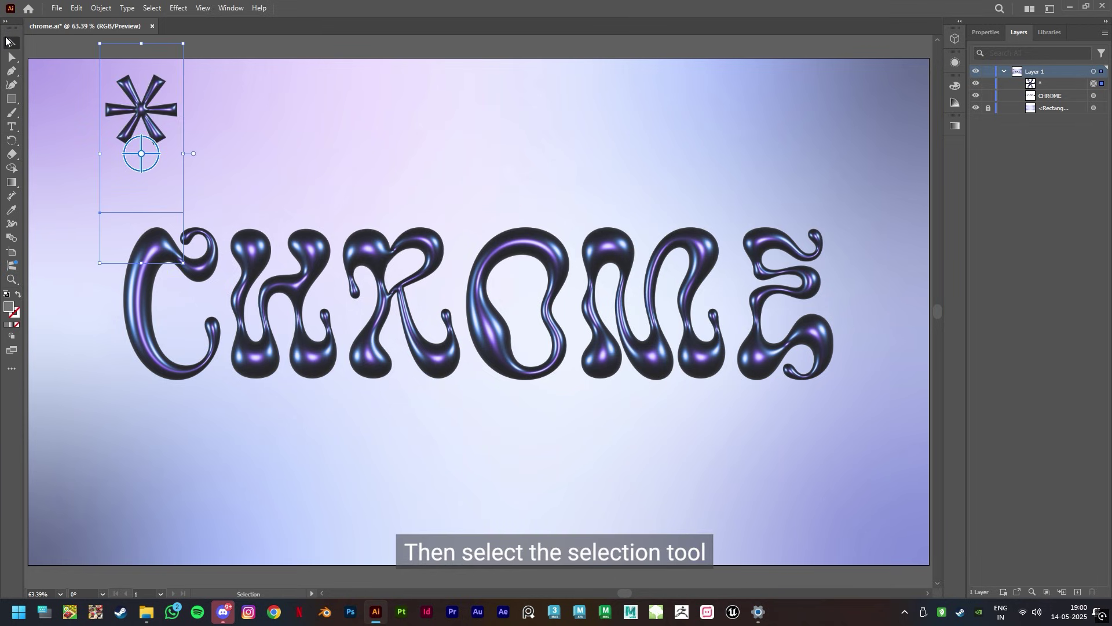
Set the asterisk's font to 11S01 Black Tuesday Italic
{"action": "left_click", "coordinate": [986, 33]}
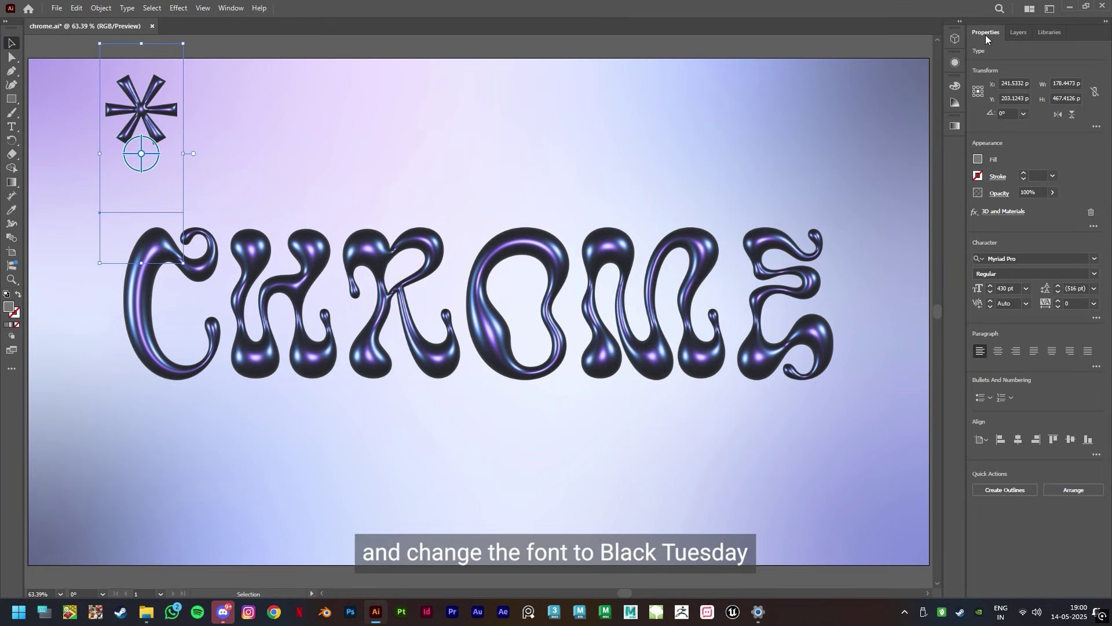
{"action": "left_click", "coordinate": [1041, 261]}
{"action": "type", "text": "TUES"}
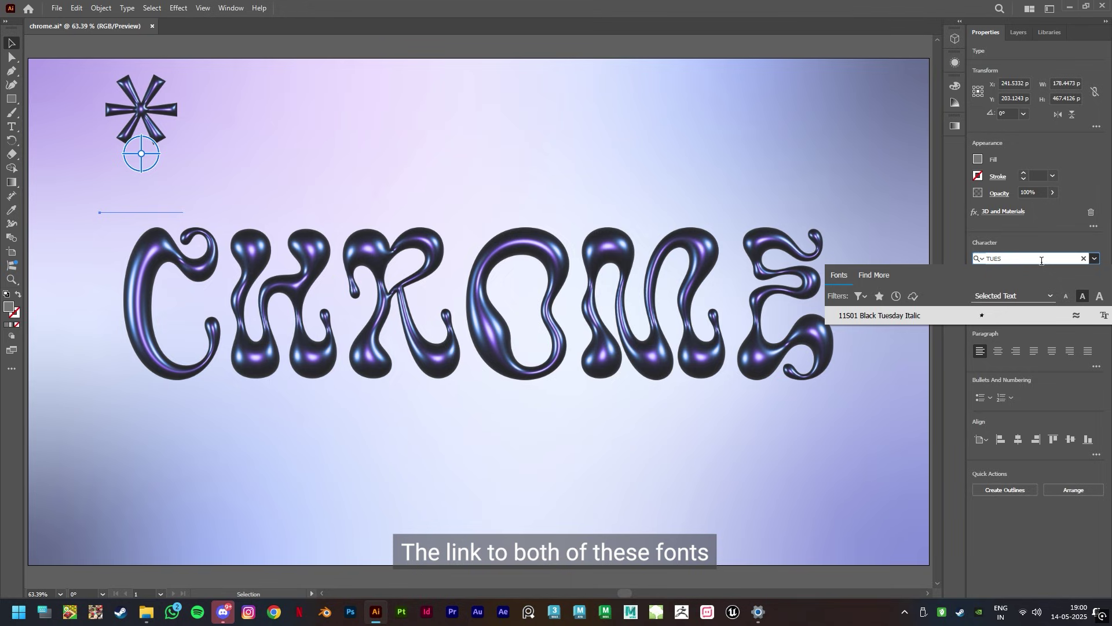
{"action": "key", "text": "Return"}
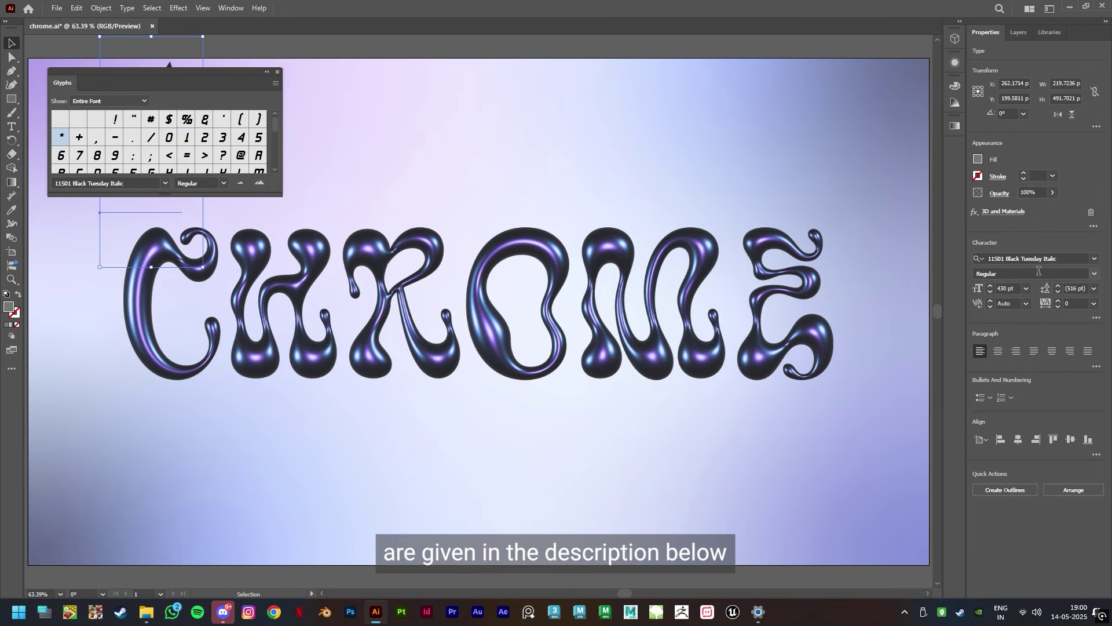
{"action": "left_click", "coordinate": [279, 76]}
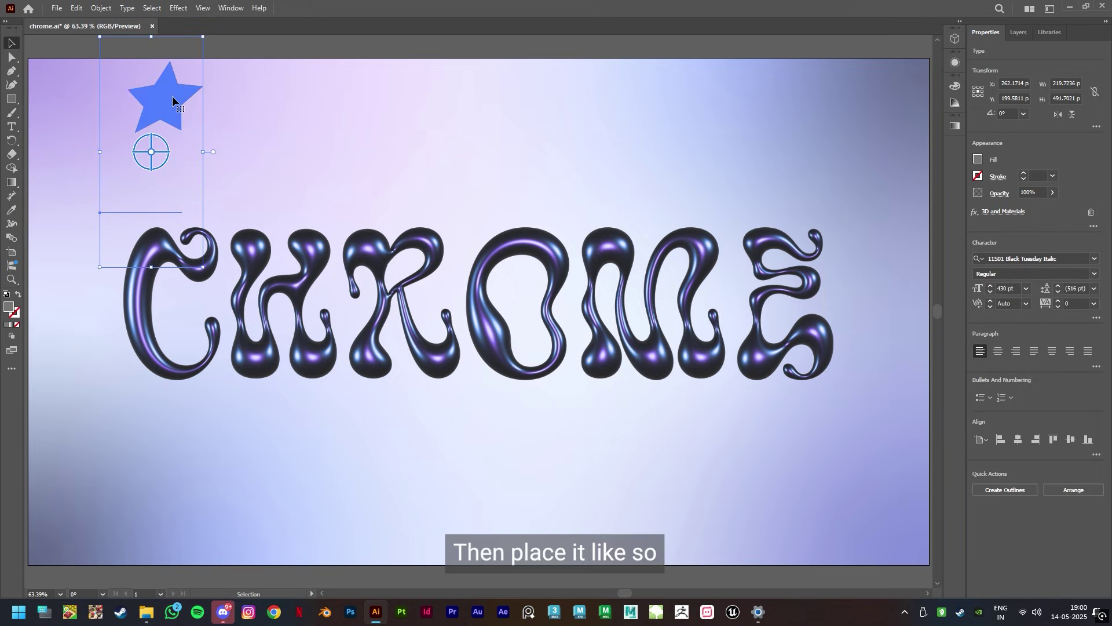
Place the star beside the C, add a copy near the E, and size a star 230 pt
{"action": "left_click_drag", "start_coordinate": [172, 97], "coordinate": [836, 417]}
{"action": "left_click_drag", "start_coordinate": [835, 406], "coordinate": [582, 197]}
{"action": "left_click", "coordinate": [1007, 287]}
{"action": "type", "text": "230"}
{"action": "key", "text": "Return"}
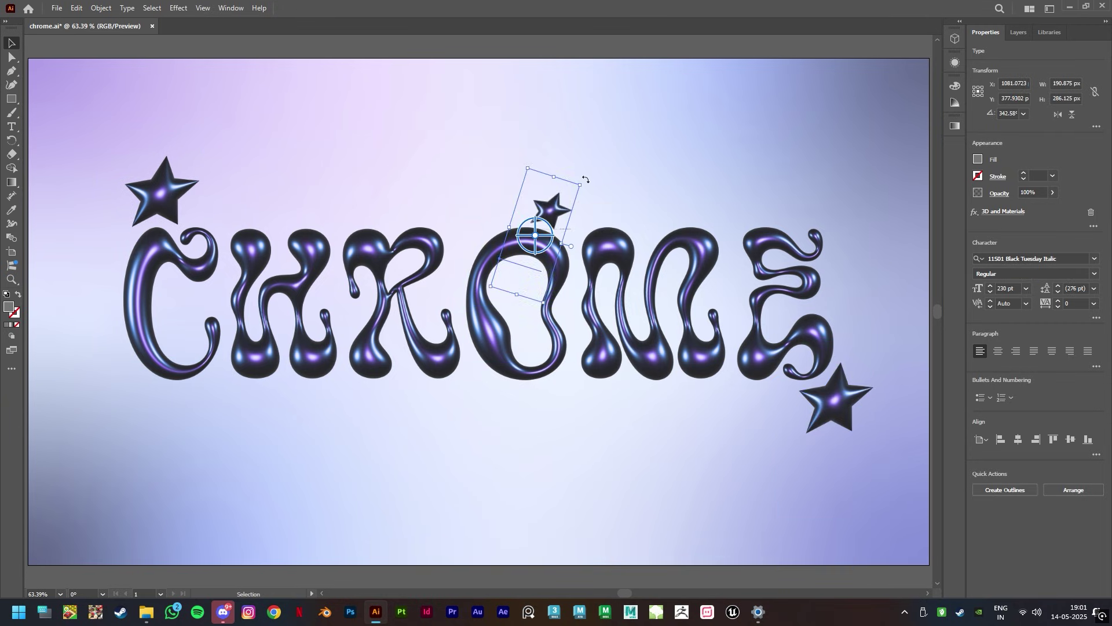
Add a 300 pt star copy to the left of the C, then deselect
{"action": "left_click", "coordinate": [423, 226]}
{"action": "left_click_drag", "start_coordinate": [168, 191], "coordinate": [105, 244]}
{"action": "left_click", "coordinate": [1008, 288]}
{"action": "type", "text": "300"}
{"action": "key", "text": "Return"}
{"action": "left_click", "coordinate": [377, 527]}
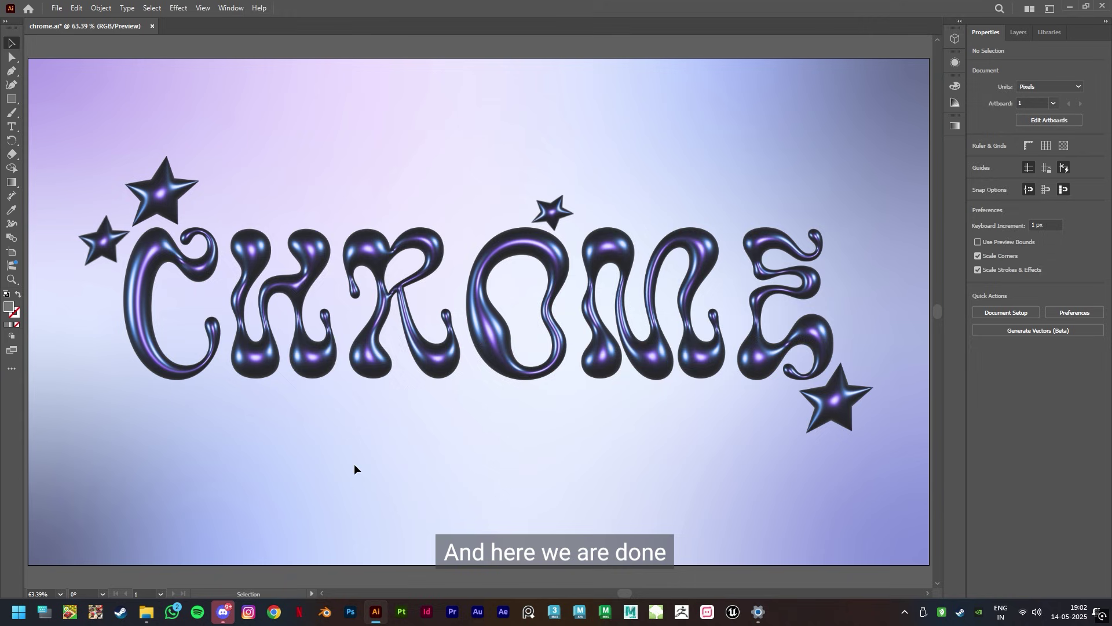